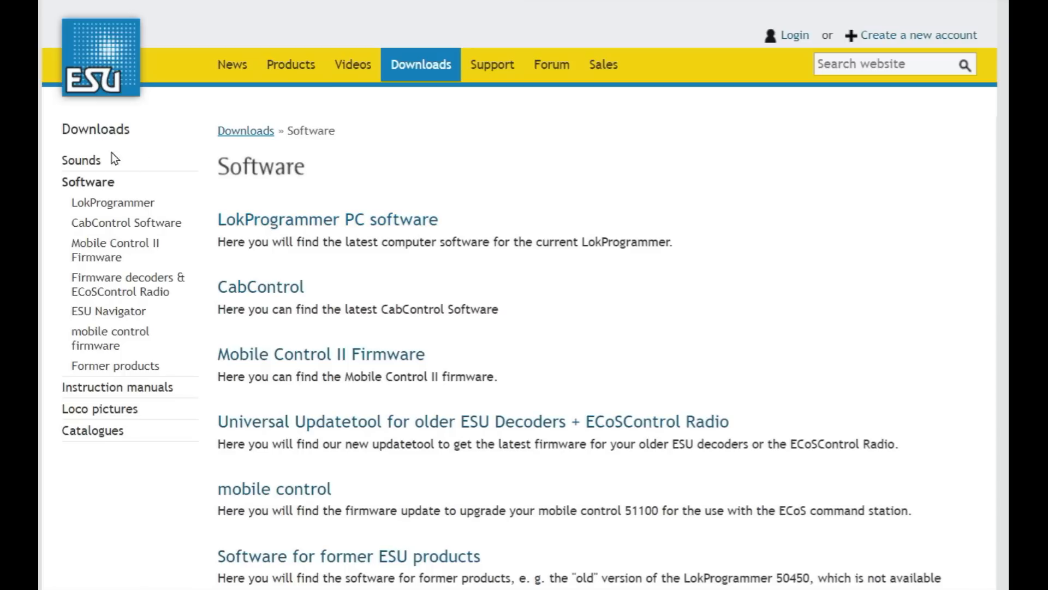
- Navigate the ESU downloads to the LokSound 5 North American and Australian sound files
left_click(125, 389)
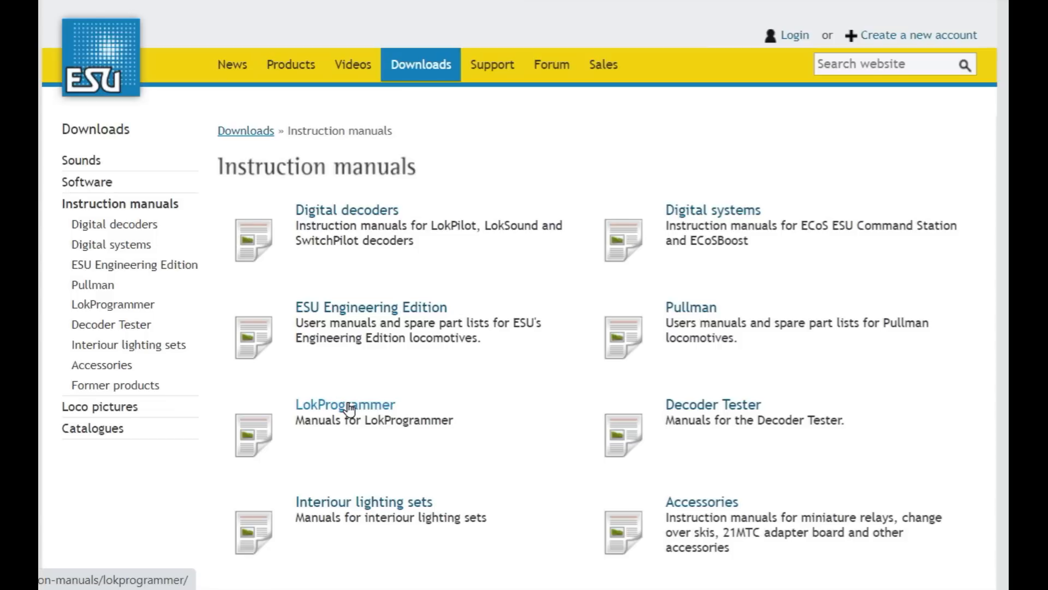
left_click(83, 161)
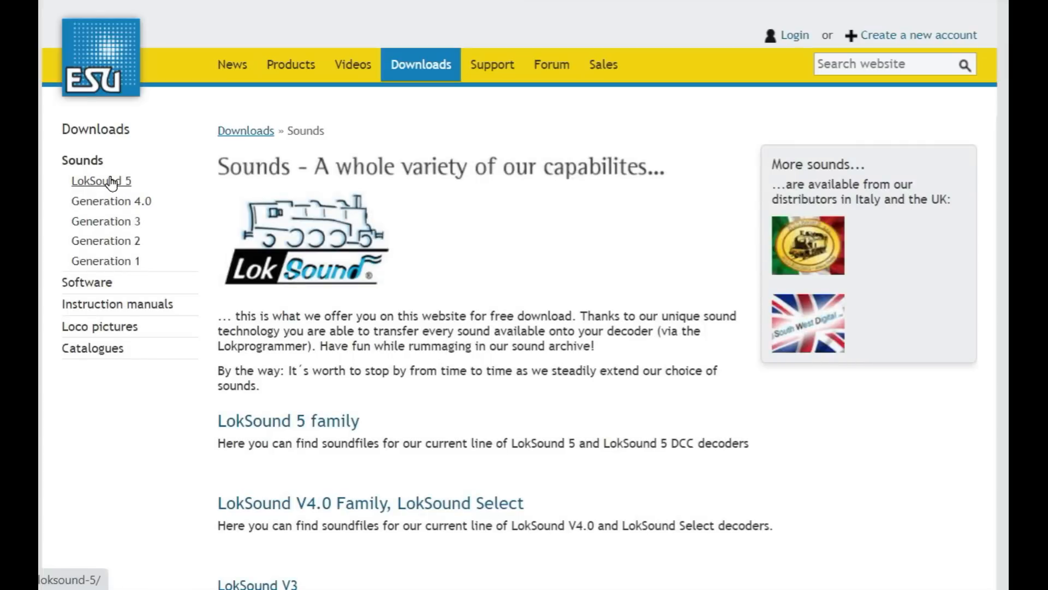
left_click(106, 182)
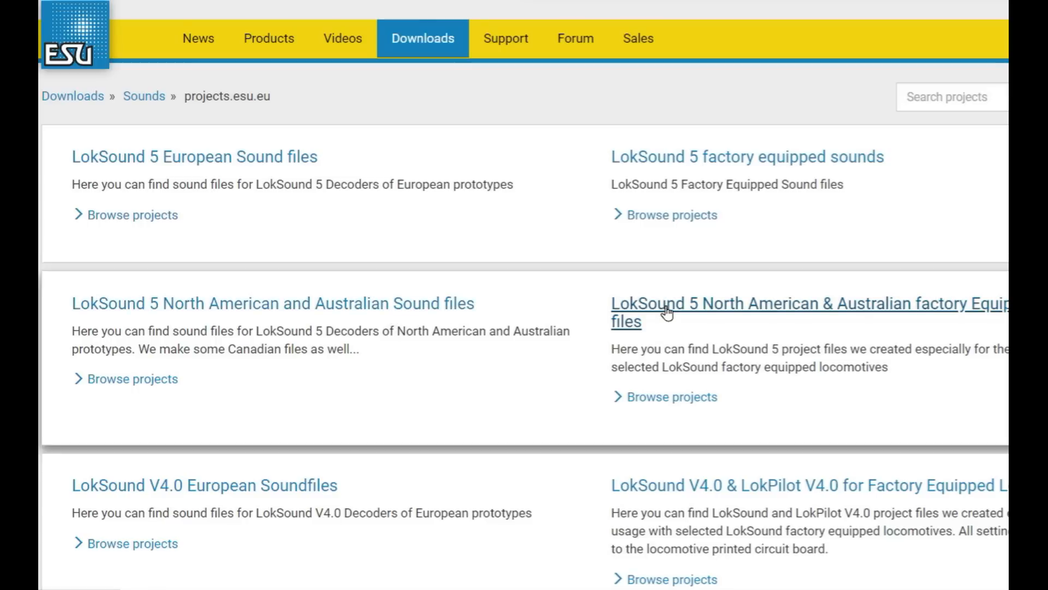
left_click(256, 304)
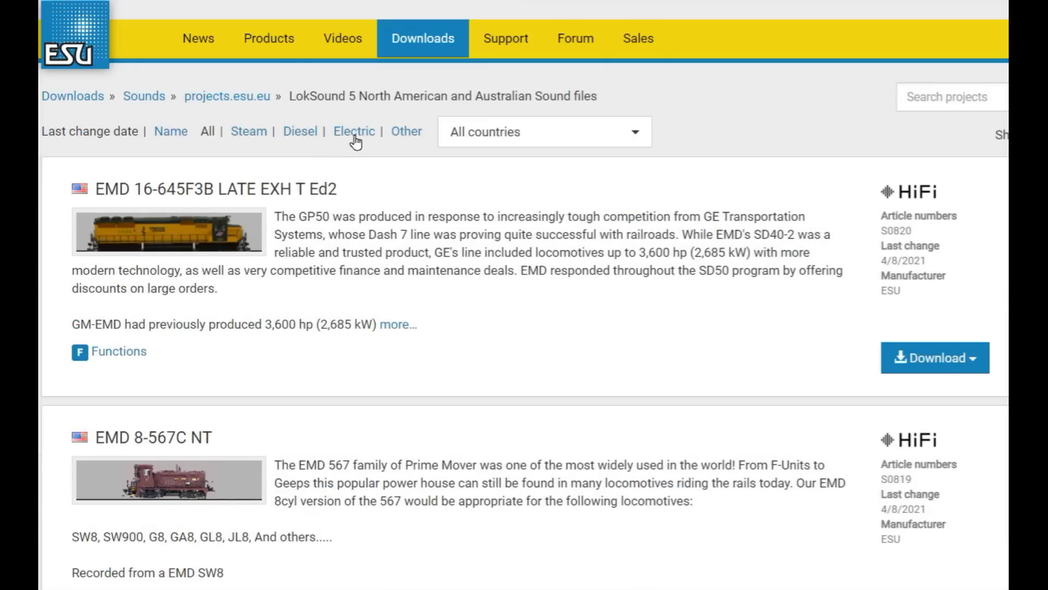
- Filter the sound project list to Diesel prototypes from the United States
left_click(300, 136)
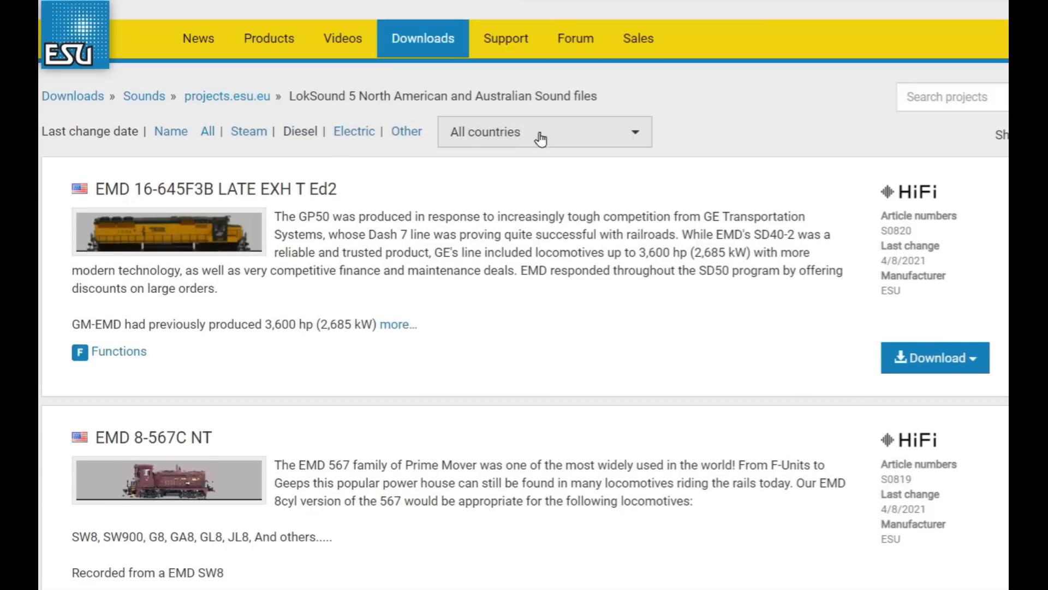
left_click(612, 137)
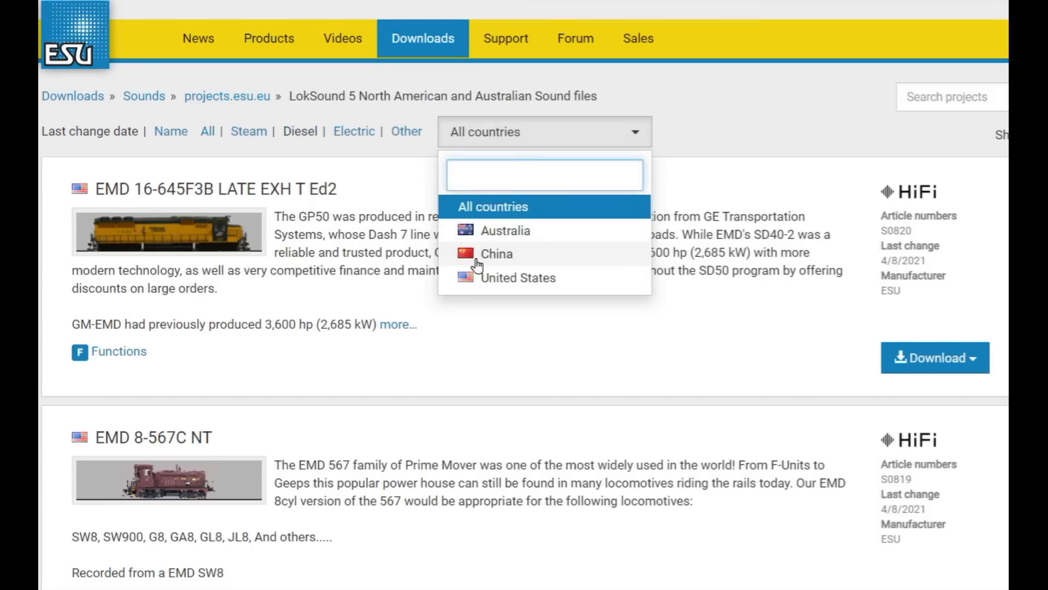
left_click(487, 278)
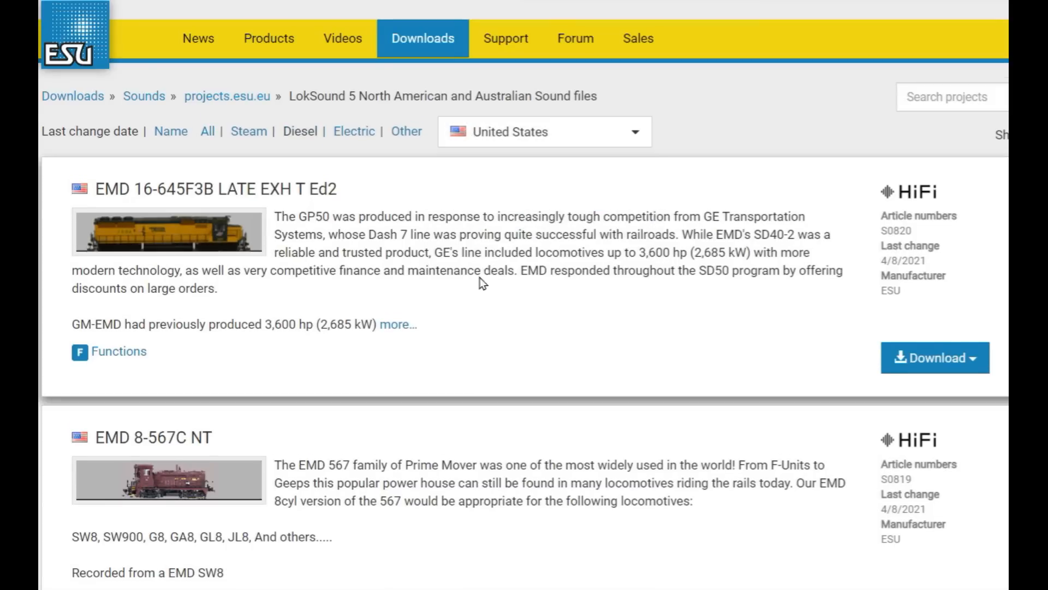
- Browse the filtered diesel sound projects across the first two result pages
scroll(481, 284, "down", 5)
scroll(477, 286, "down", 20)
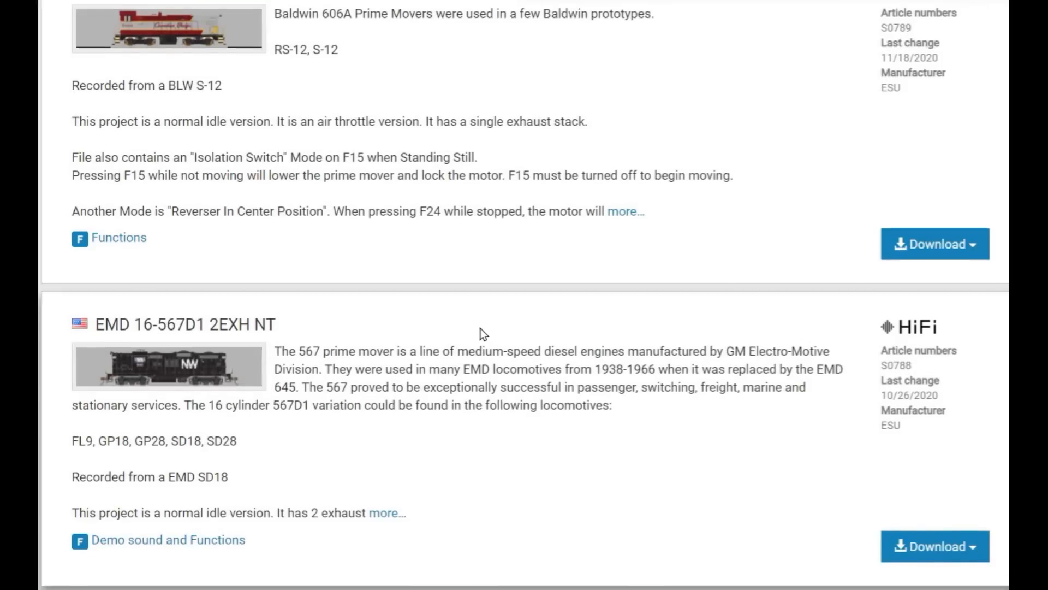
scroll(477, 340, "down", 8)
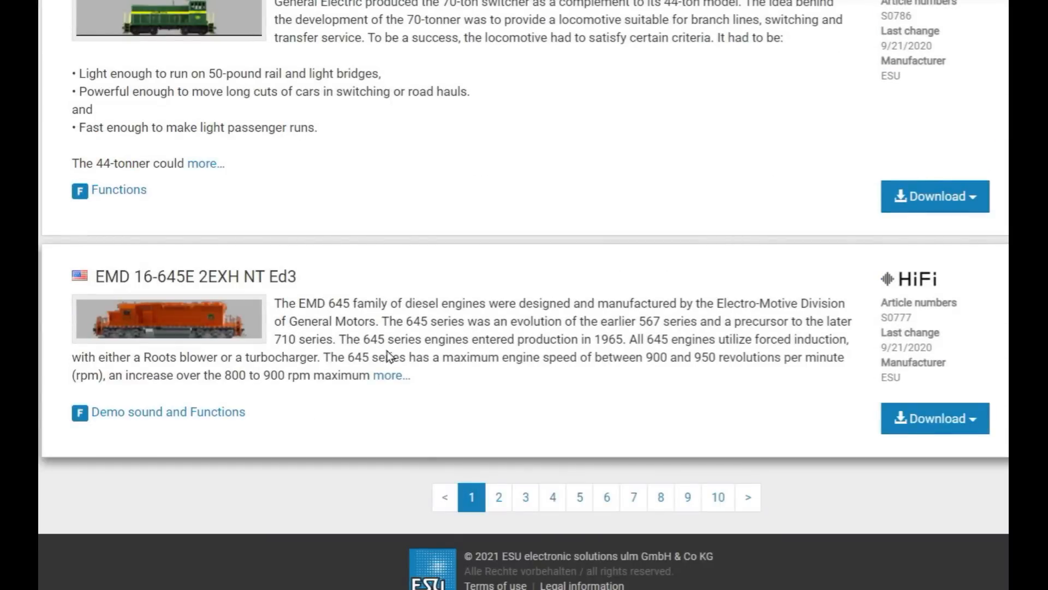
left_click(499, 497)
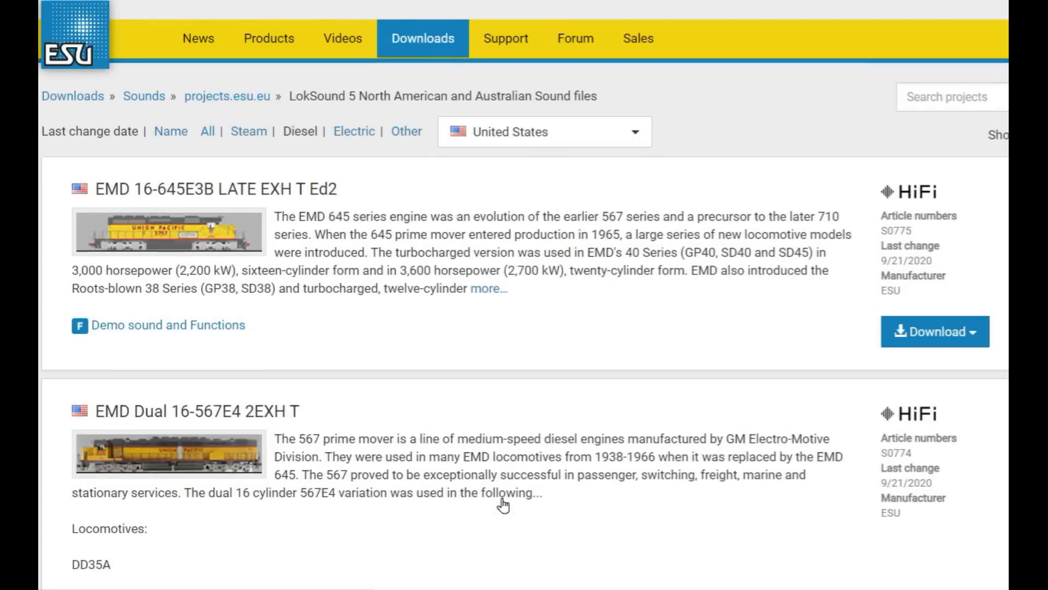
scroll(486, 306, "down", 10)
scroll(501, 314, "down", 20)
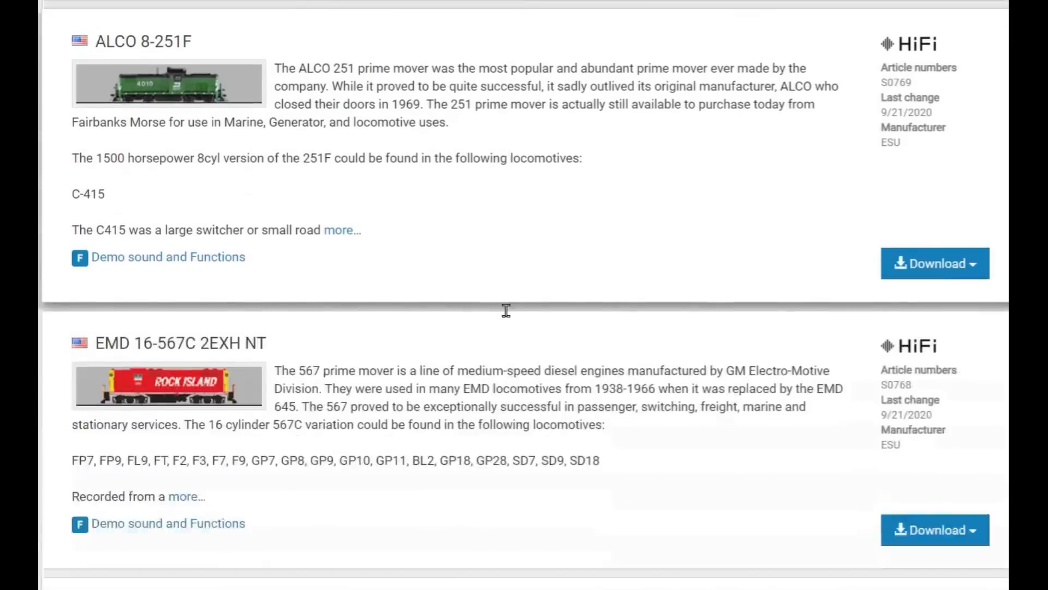
scroll(523, 349, "down", 5)
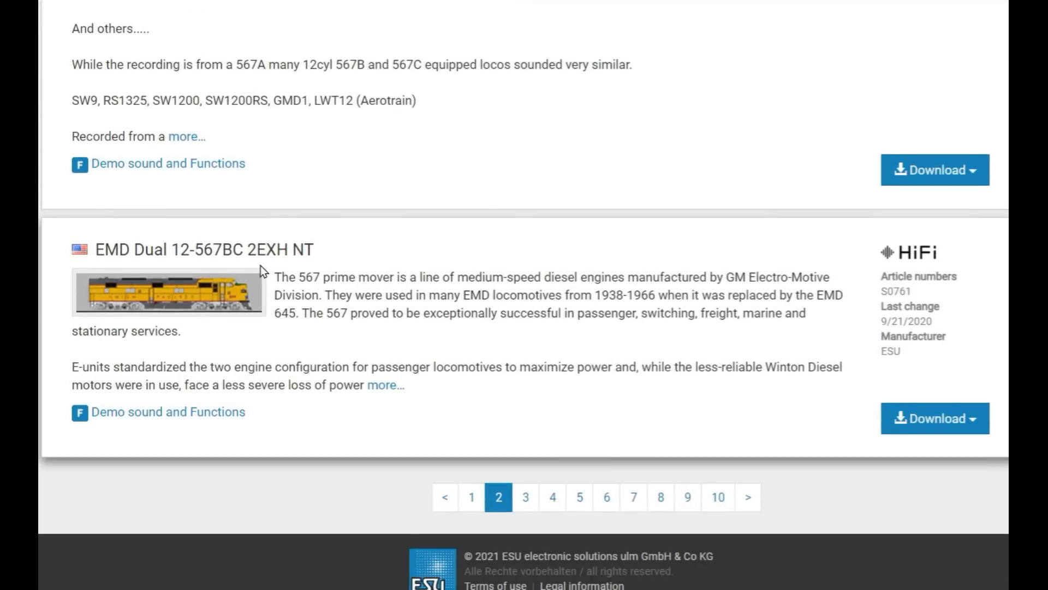
scroll(261, 266, "up", 2)
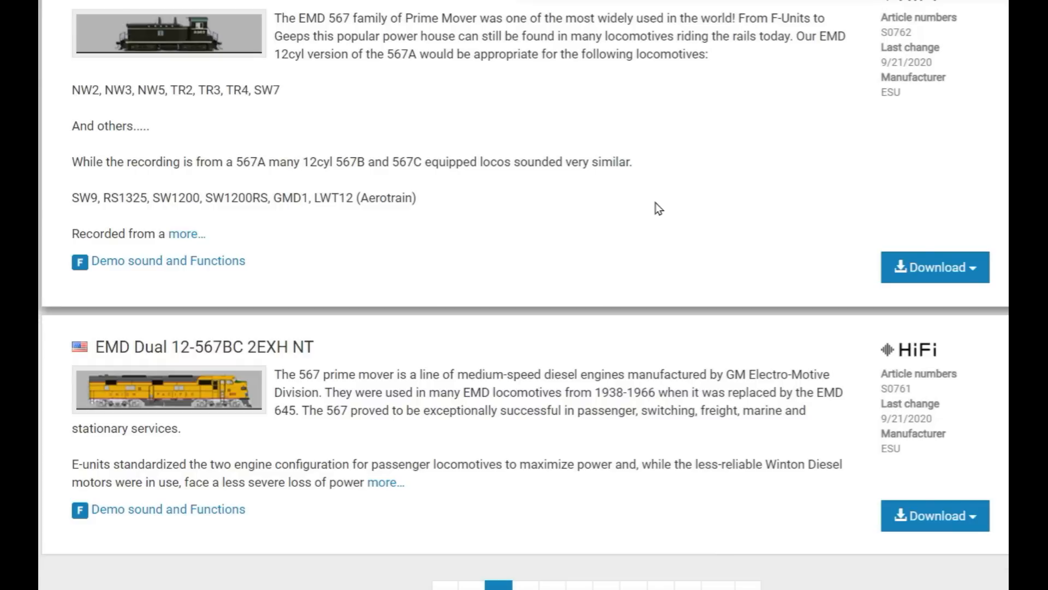
scroll(657, 208, "up", 2)
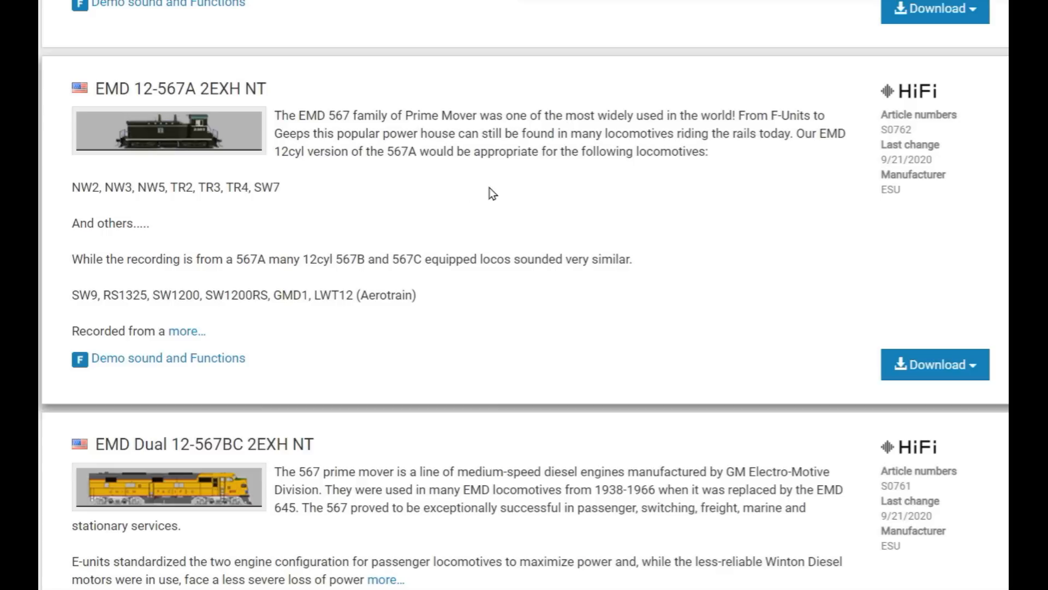
scroll(513, 186, "down", 3)
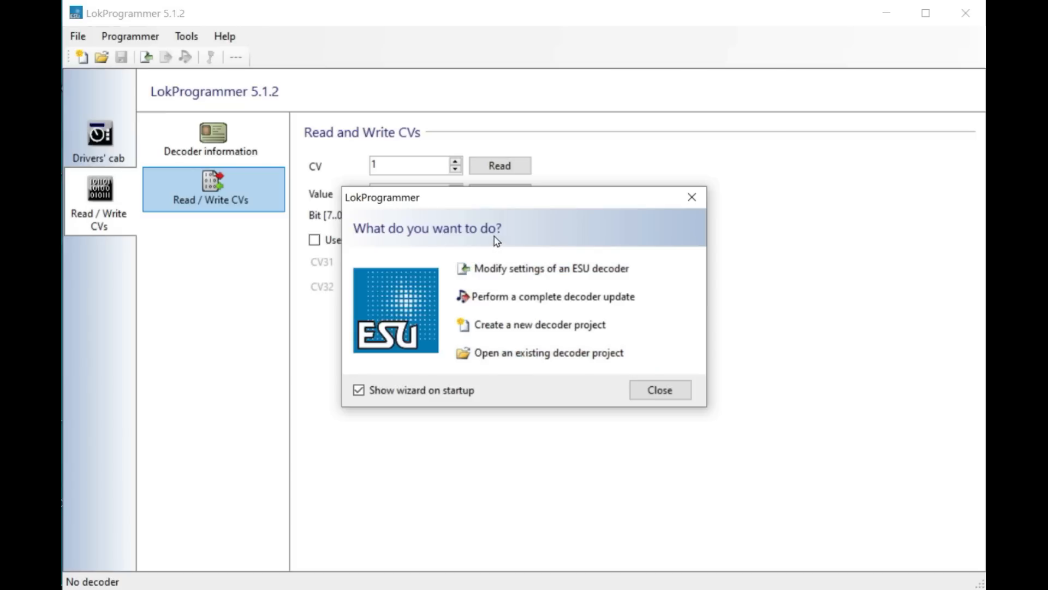
- Open the existing decoder project S0761-LS5H0DCC-Diesel-EMD-Dual-12-567BC-2EXH-NT-V3-R3.esux from the V. 5 folder
left_click(524, 355)
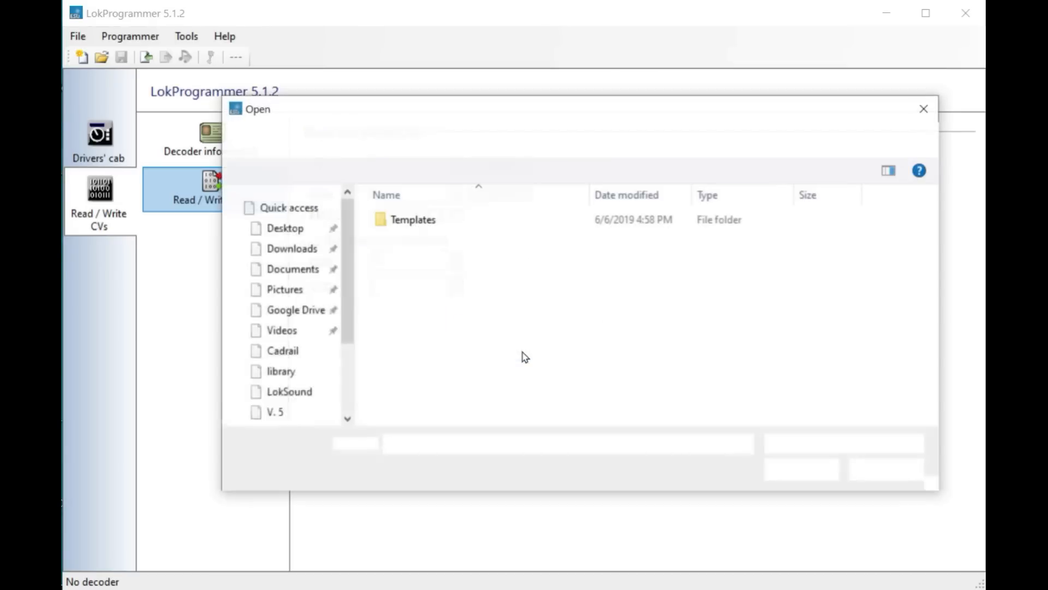
left_click_drag(347, 318, 358, 243)
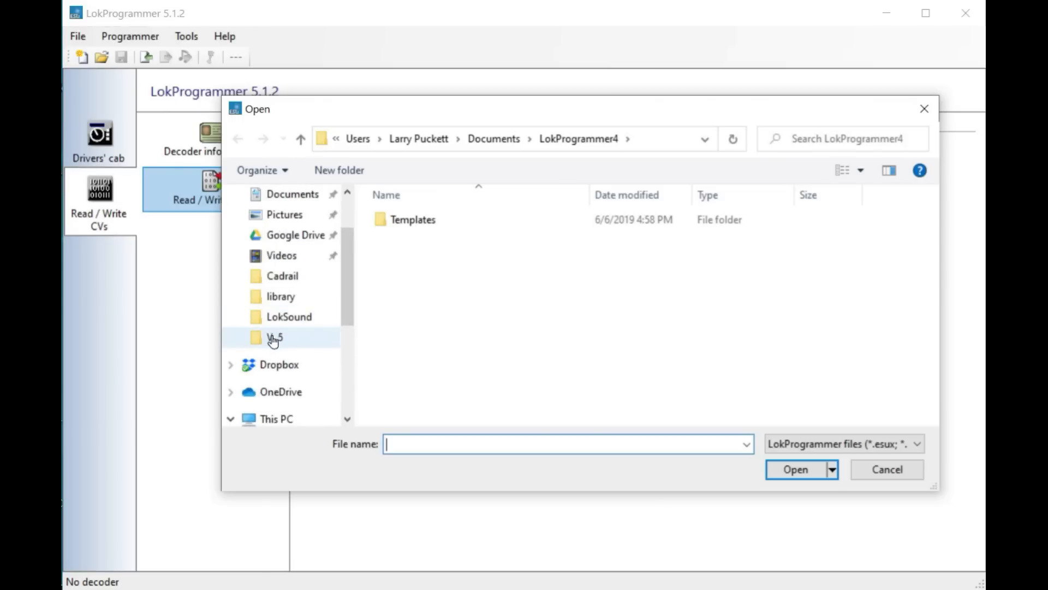
scroll(279, 340, "down", 3)
scroll(306, 338, "up", 4)
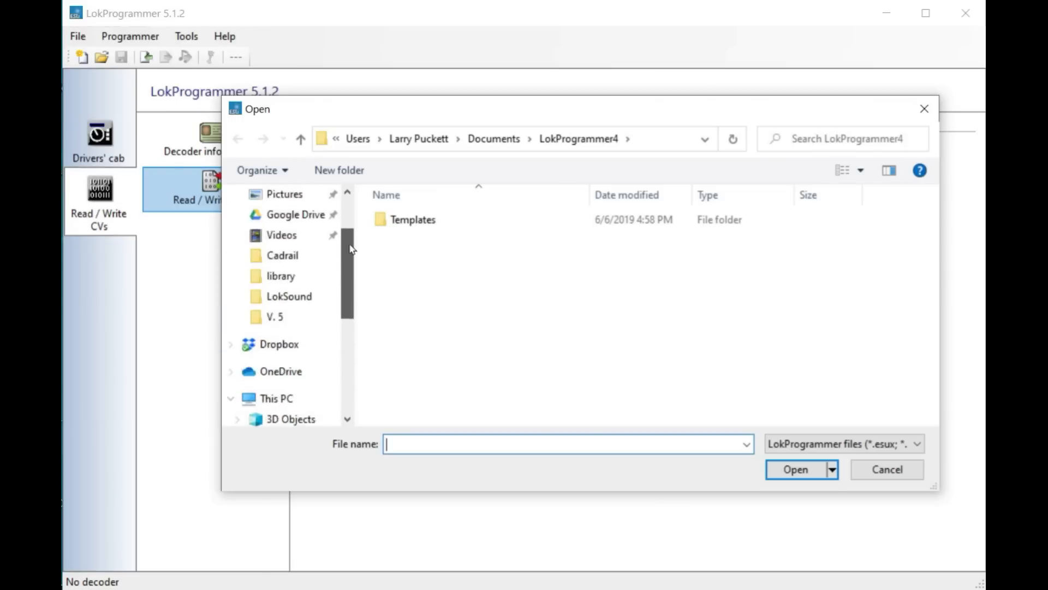
left_click(276, 381)
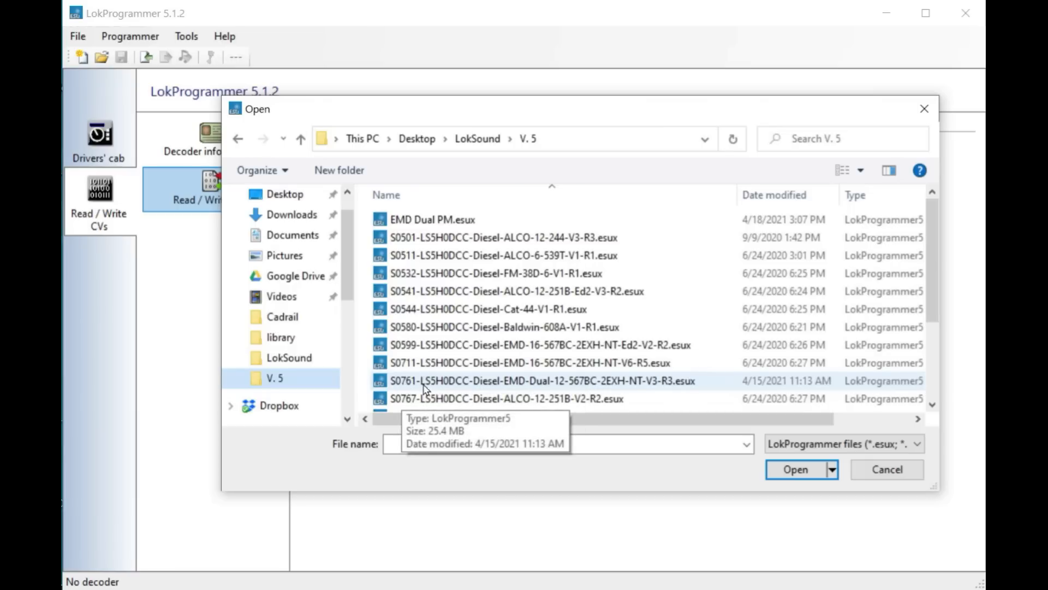
left_click(594, 384)
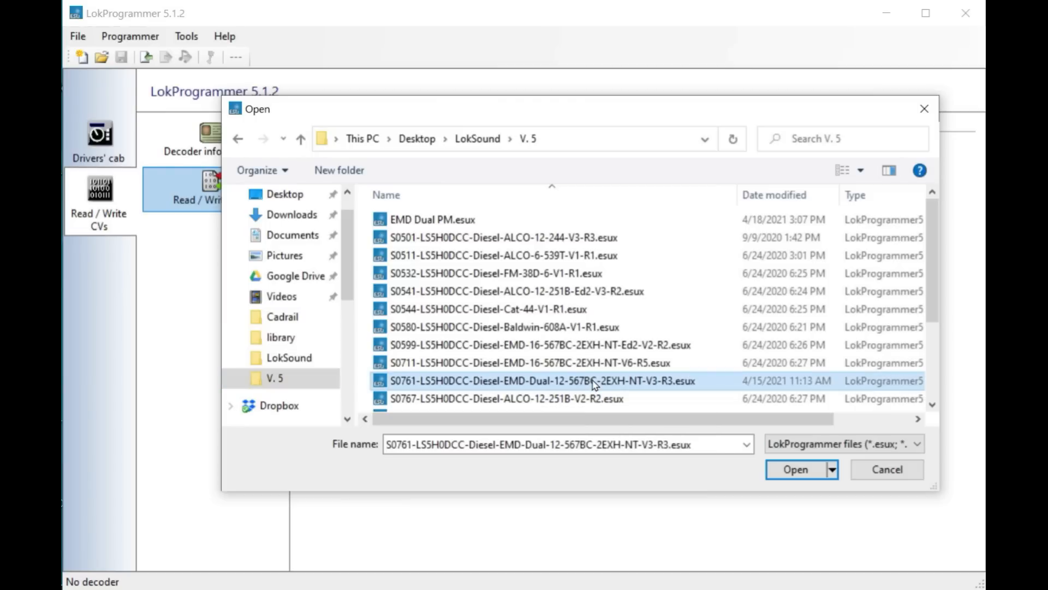
left_click(798, 473)
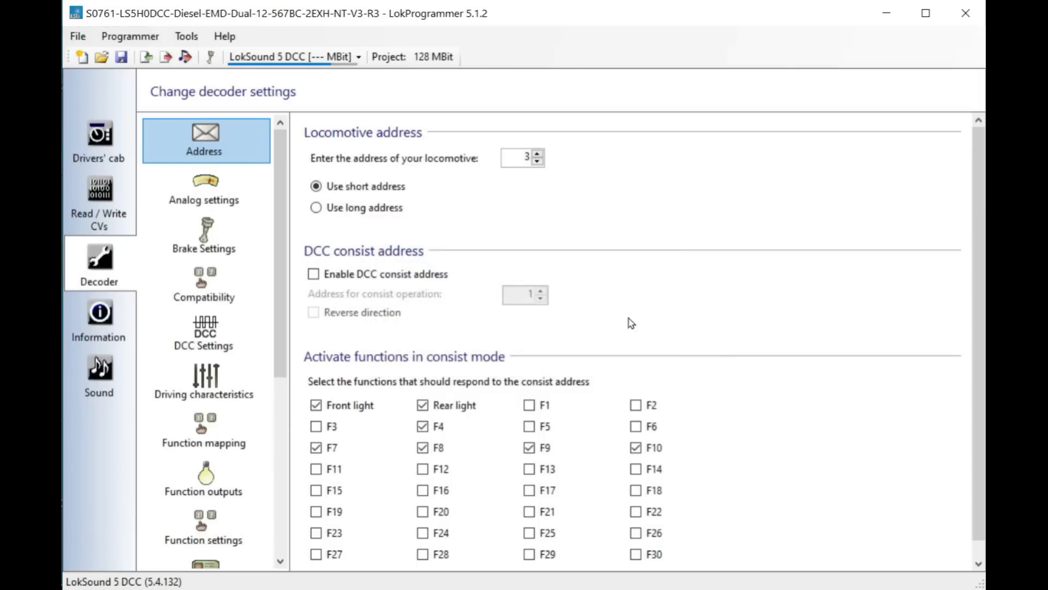
- Switch the locomotive to a long address and set it to 2924
left_click(316, 208)
left_click_drag(515, 156, 531, 155)
type("2924")
- Open the Driving characteristics settings and review the acceleration, trimming and load adjustment values
scroll(869, 319, "down", 1)
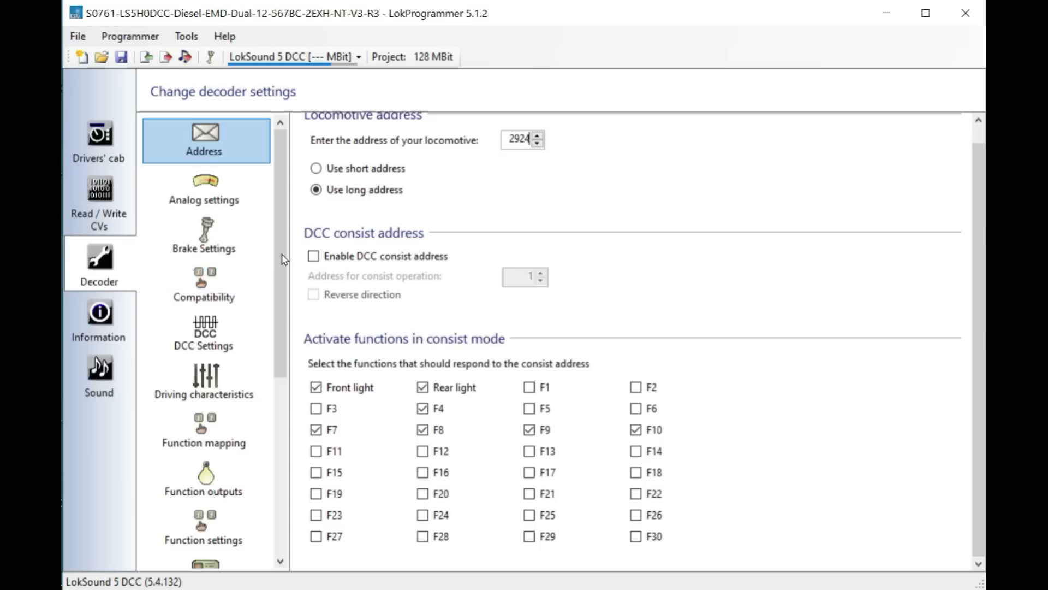
scroll(279, 284, "down", 3)
left_click(257, 323)
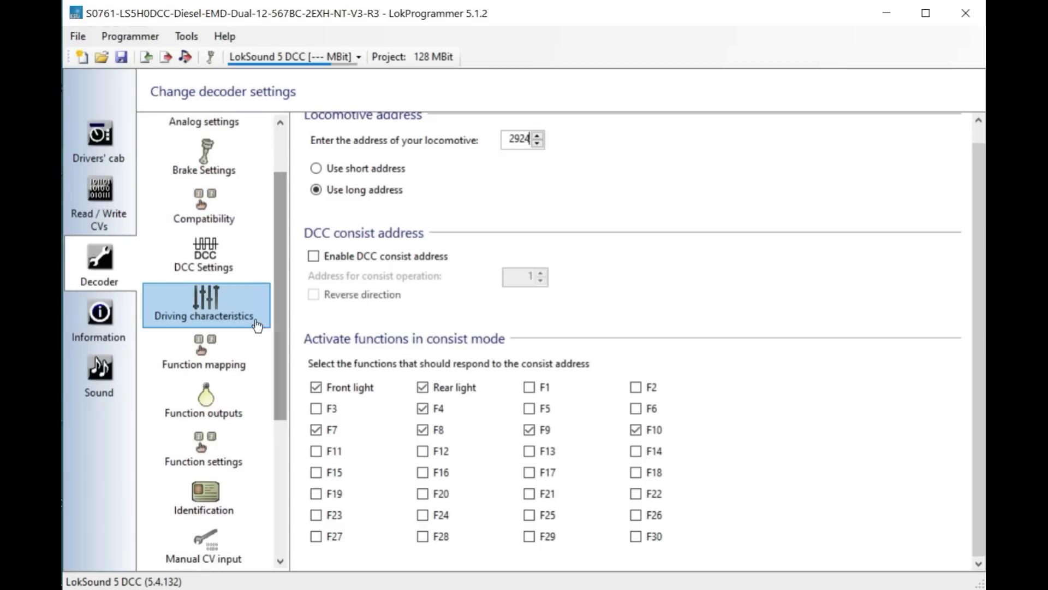
left_click(210, 304)
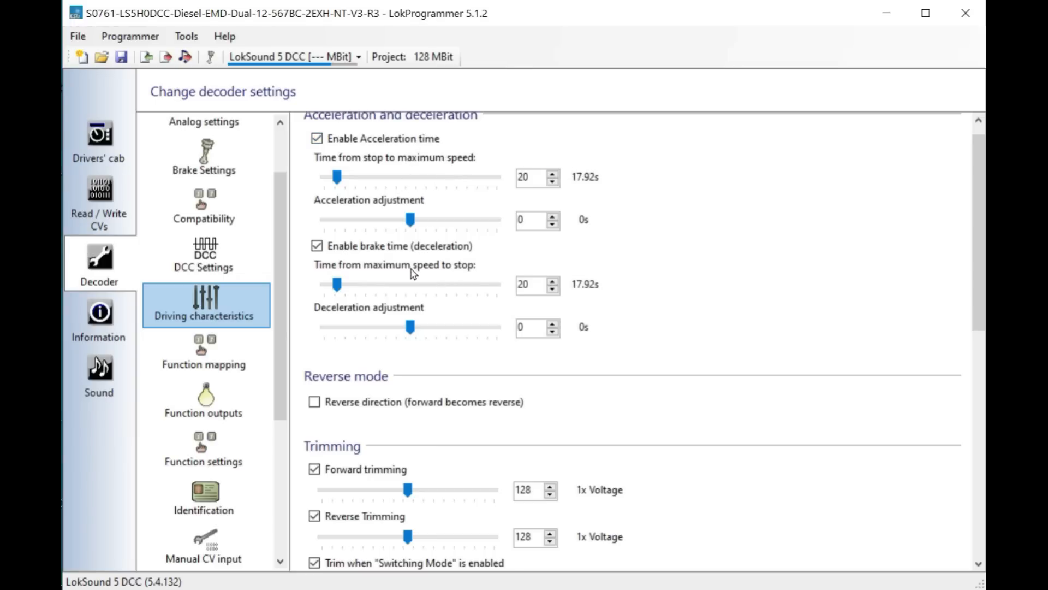
left_click_drag(975, 237, 957, 350)
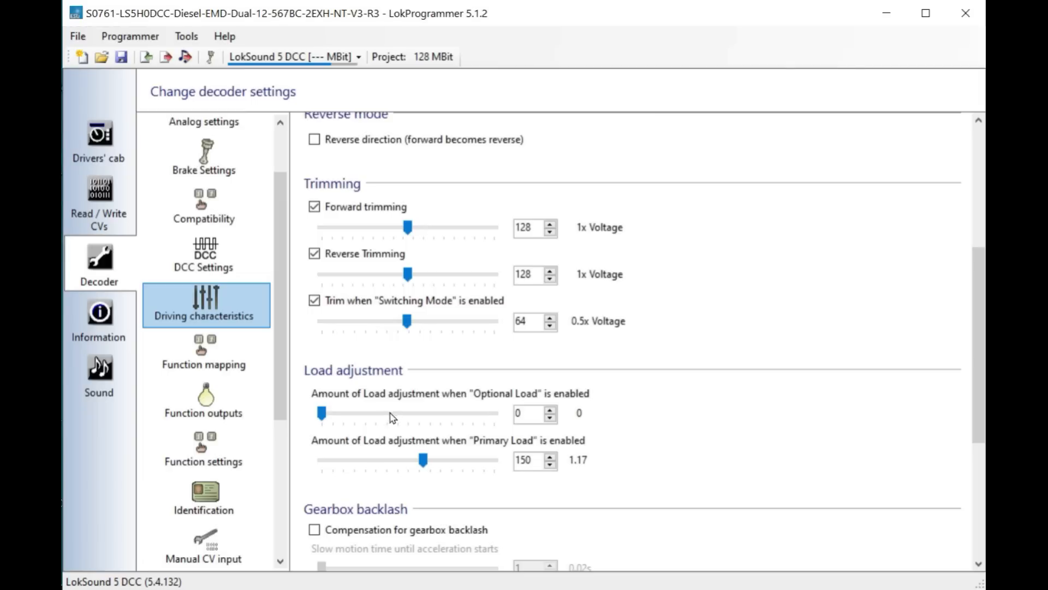
scroll(392, 432, "down", 2)
left_click_drag(978, 304, 977, 200)
scroll(667, 153, "up", 1)
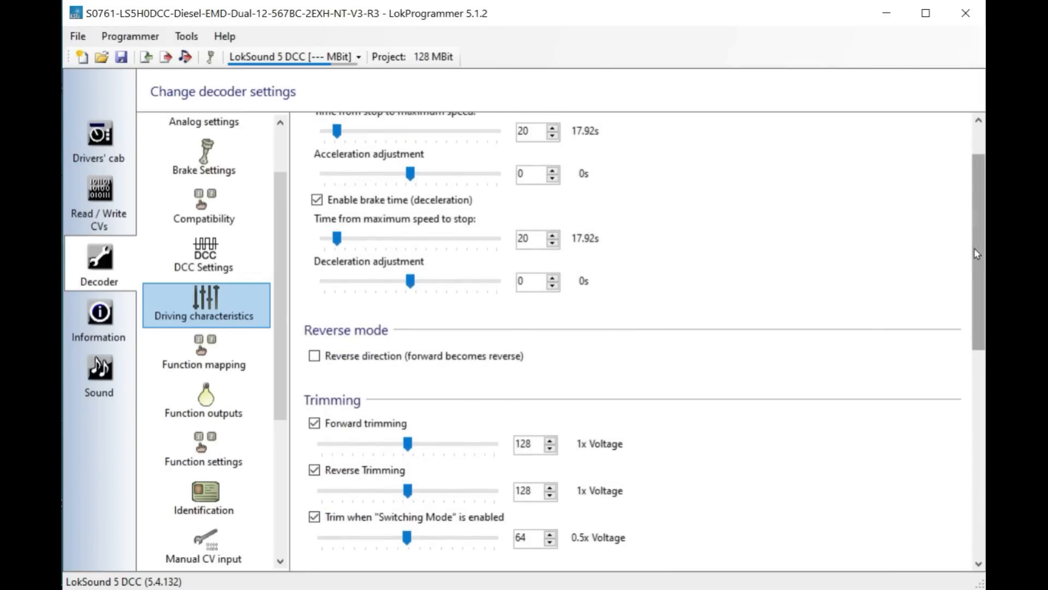
left_click_drag(976, 253, 977, 226)
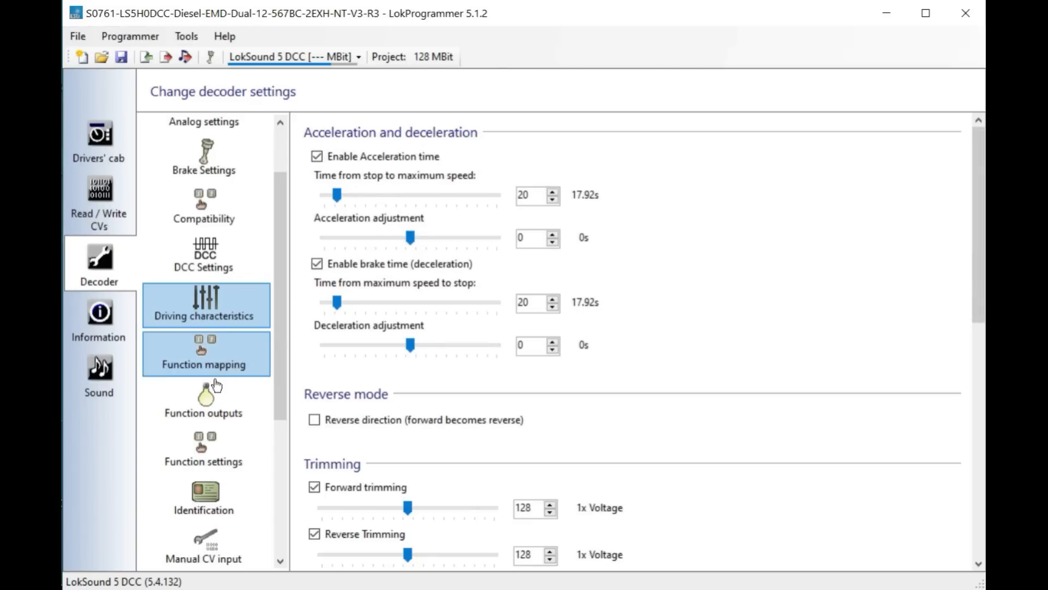
- In Function outputs, set the AUX1 ditch light left output's effect to Mars light
left_click(202, 440)
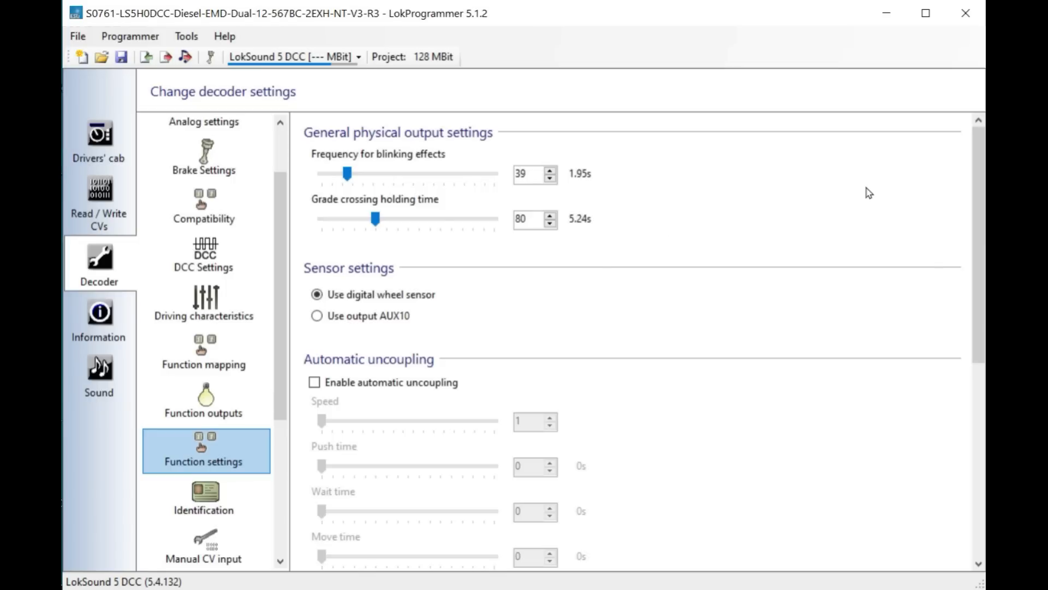
left_click(202, 385)
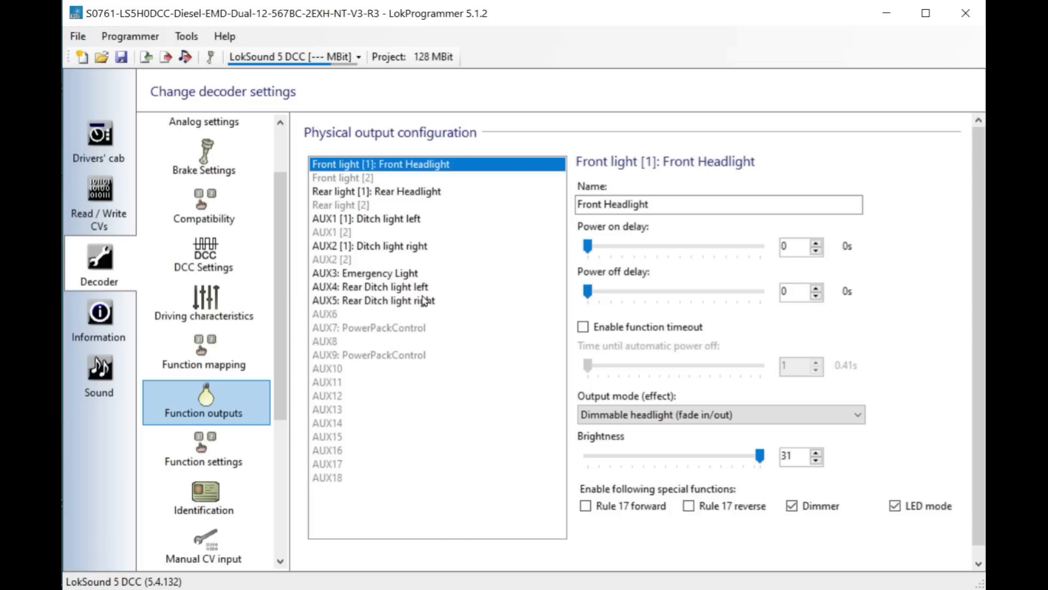
left_click(326, 219)
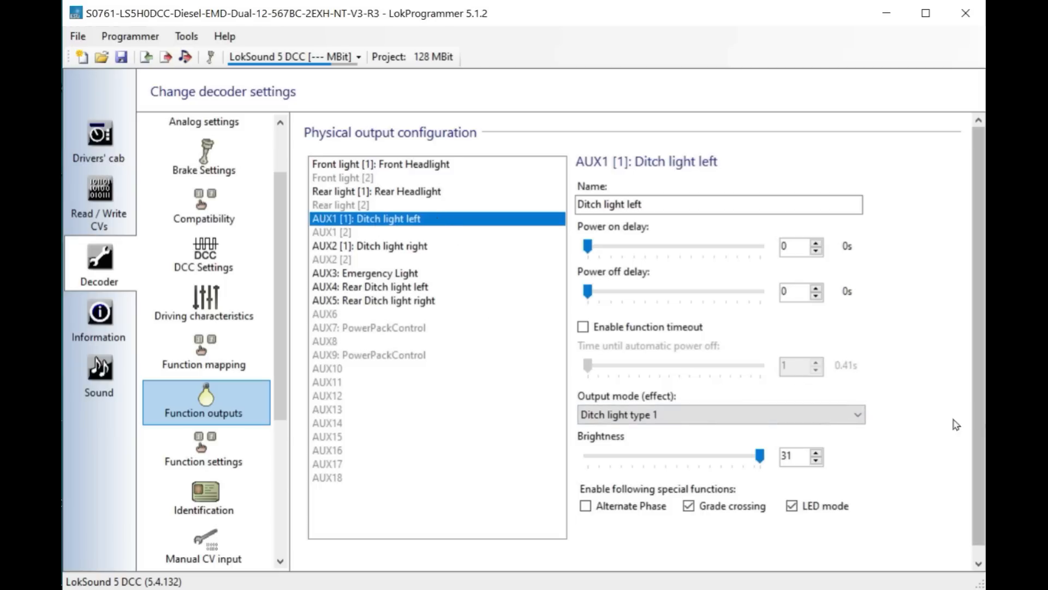
left_click(855, 415)
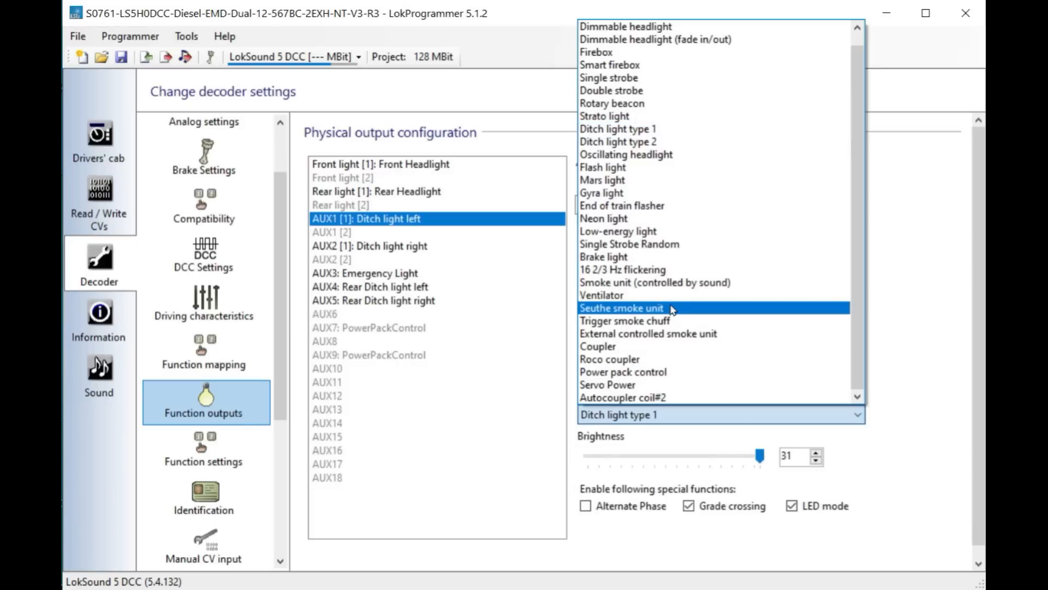
left_click(617, 181)
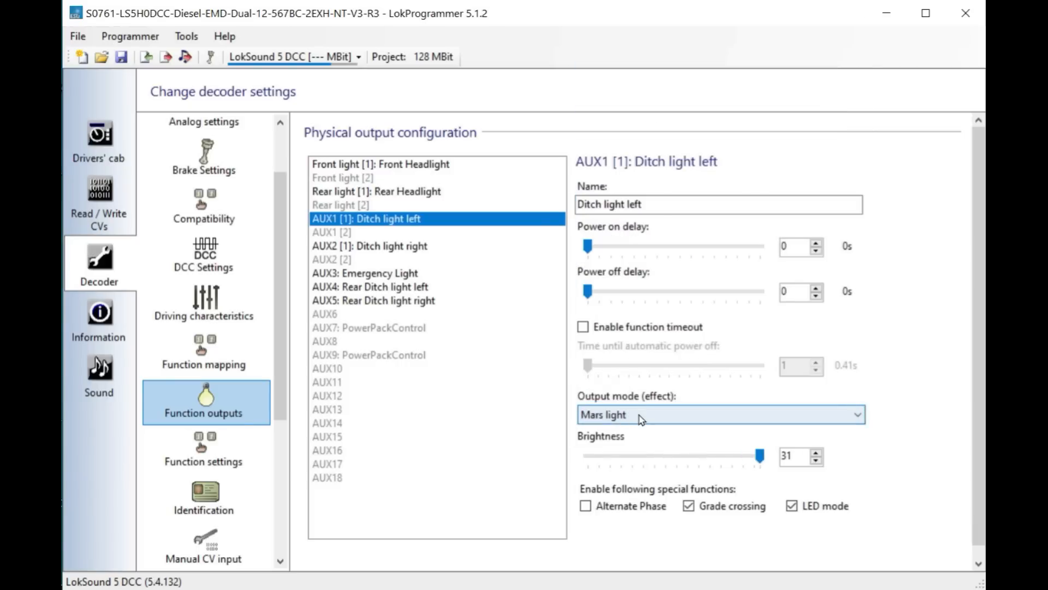
- Rename the AUX1 output to Mars light
left_click_drag(667, 202, 564, 220)
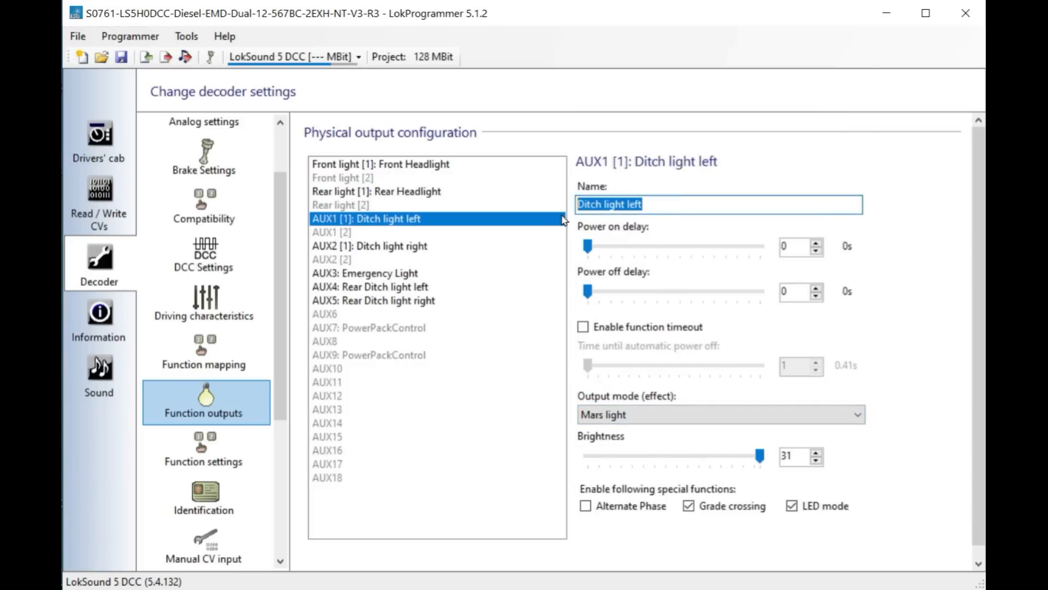
type("Mar")
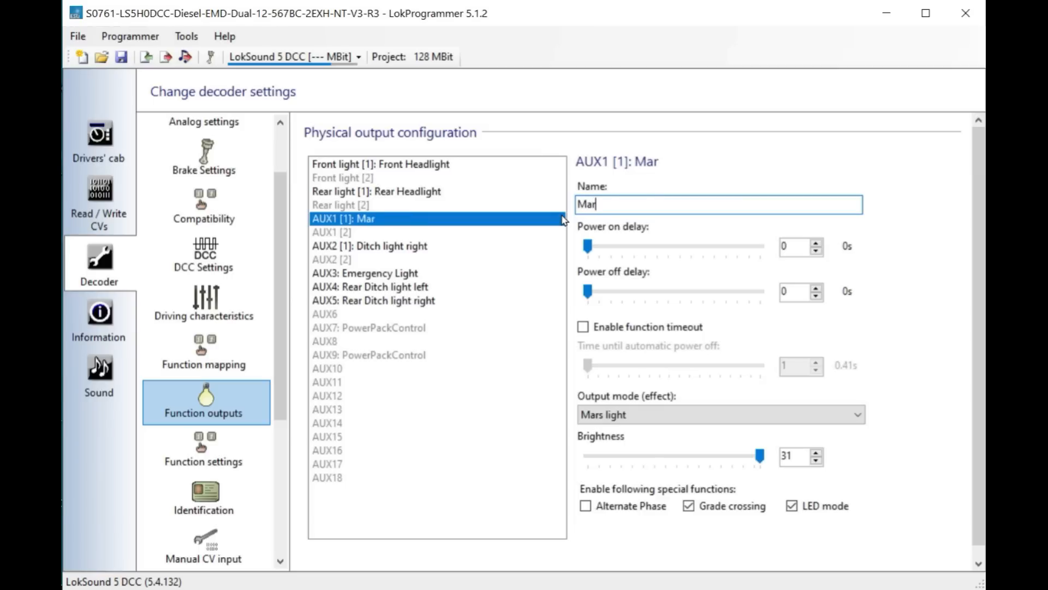
type("s light")
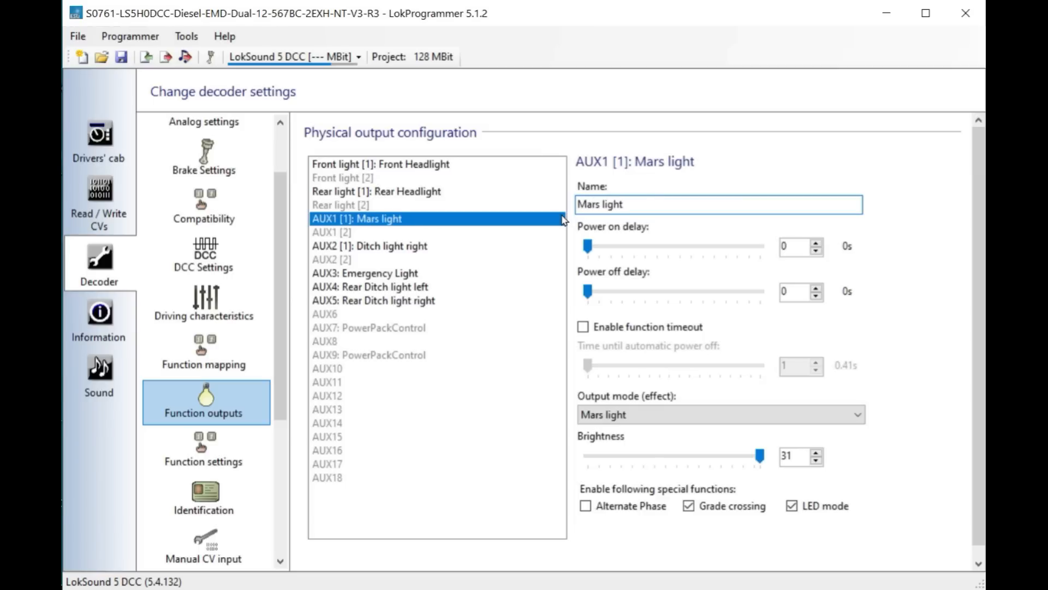
- In Function mapping, remove AUX2 Ditch light right from F6's physical outputs so F6 drives only the Mars light
left_click(208, 359)
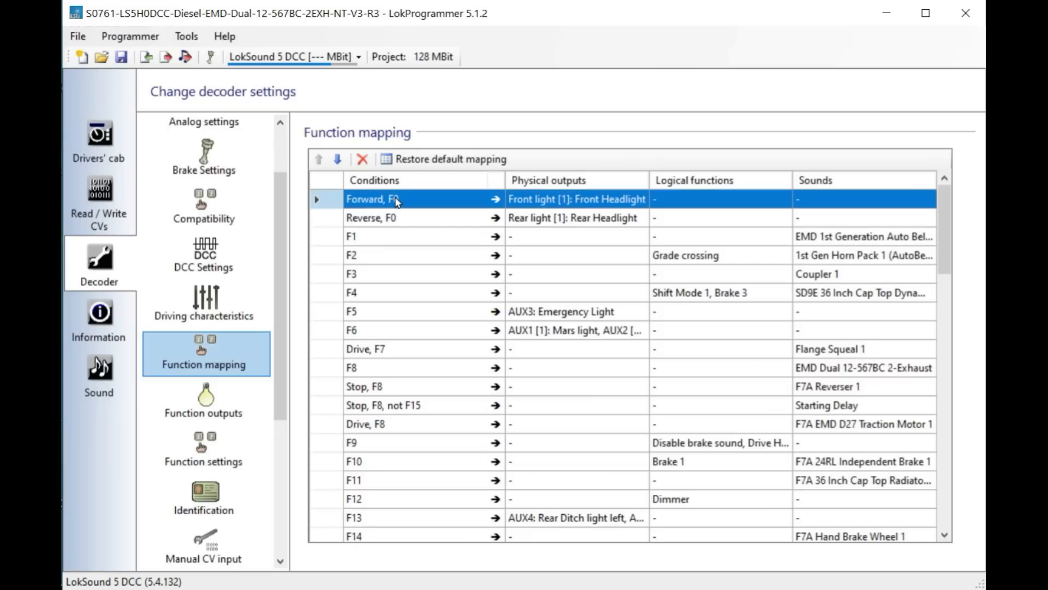
left_click(635, 203)
left_click(642, 200)
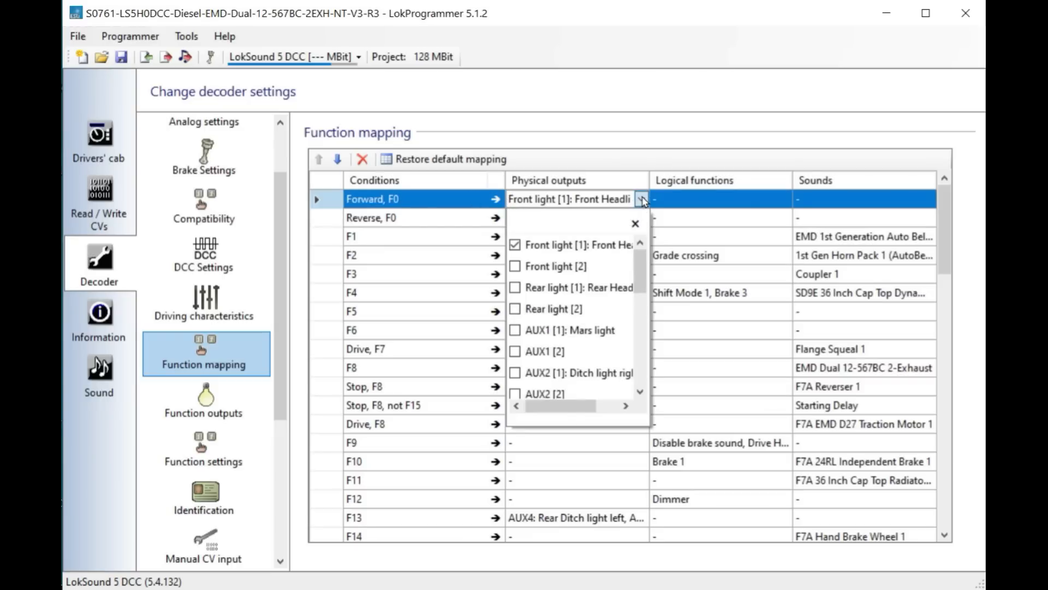
left_click(642, 200)
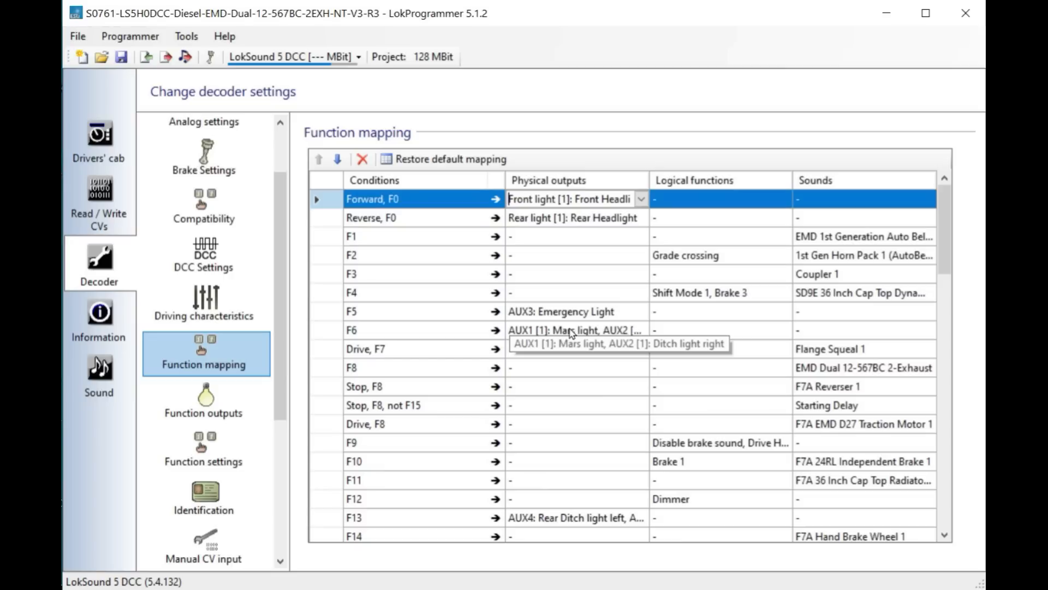
left_click(642, 331)
left_click(641, 330)
left_click_drag(640, 402, 640, 412)
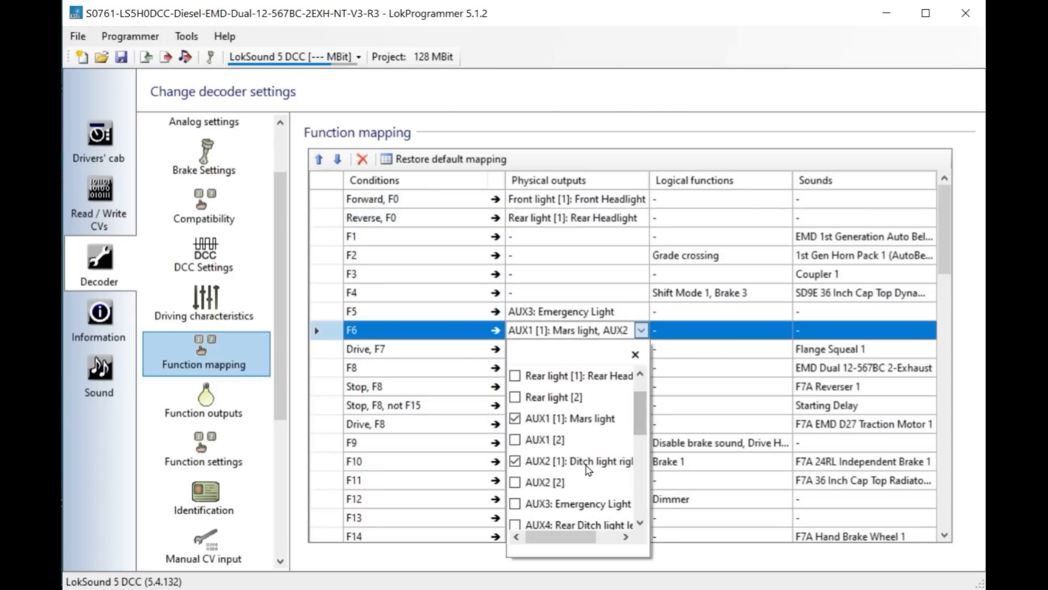
left_click(514, 461)
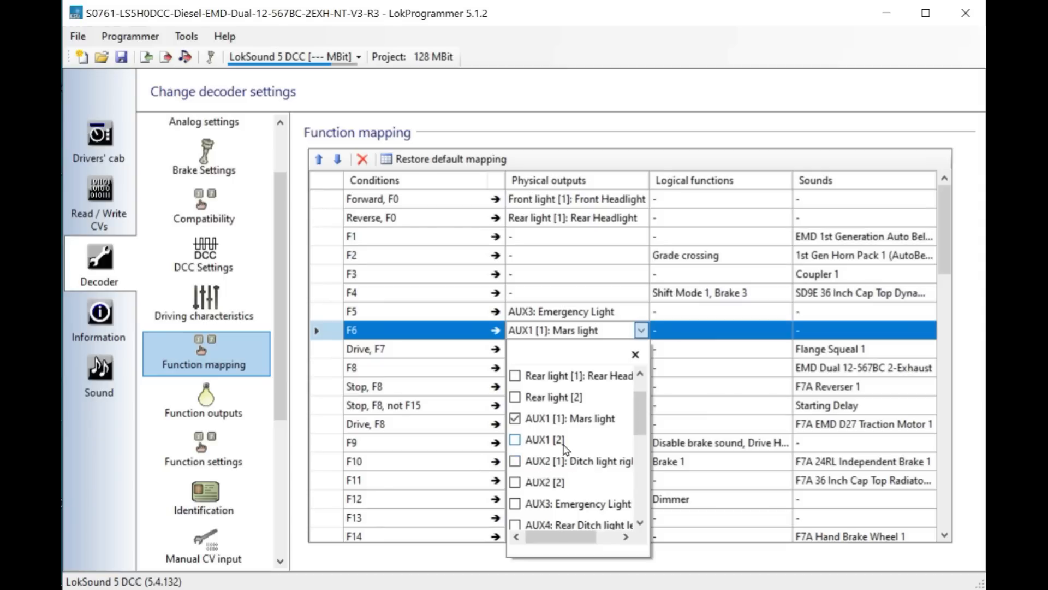
left_click_drag(637, 418, 659, 414)
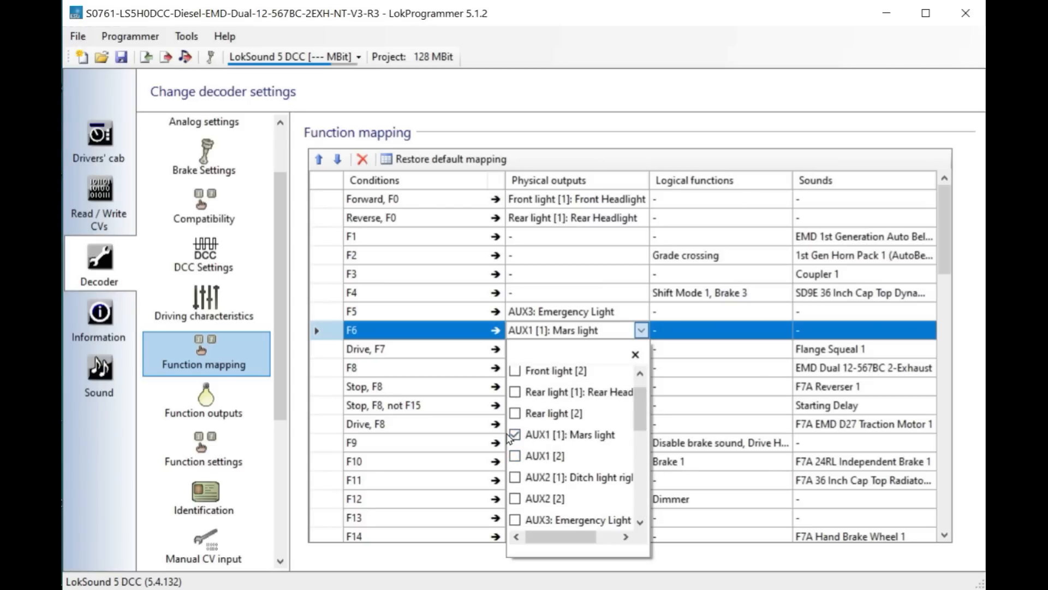
left_click(610, 334)
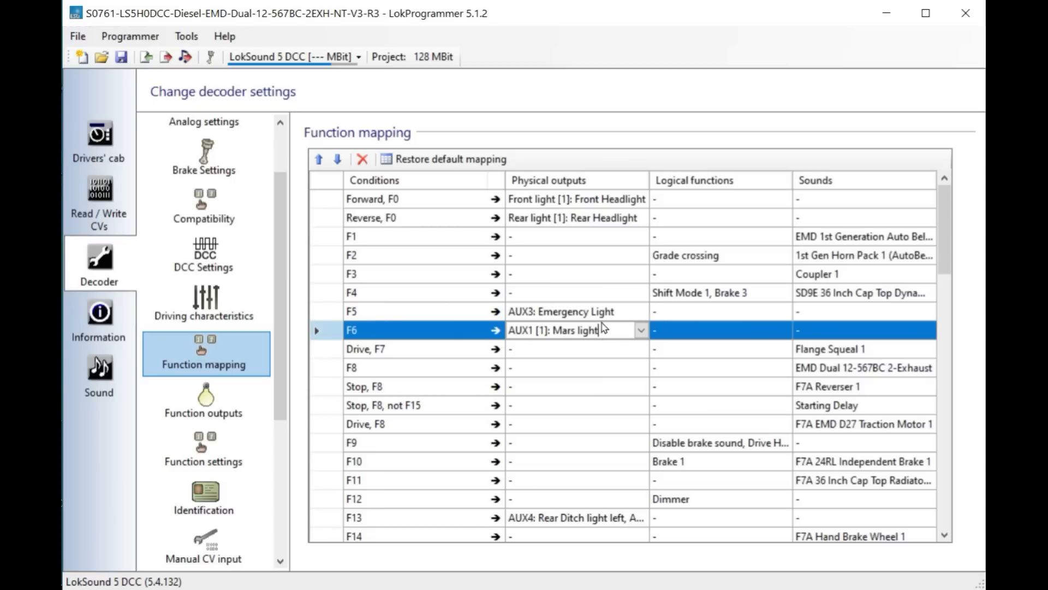
- In Function settings, set the frequency for blinking effects to 10
left_click(225, 404)
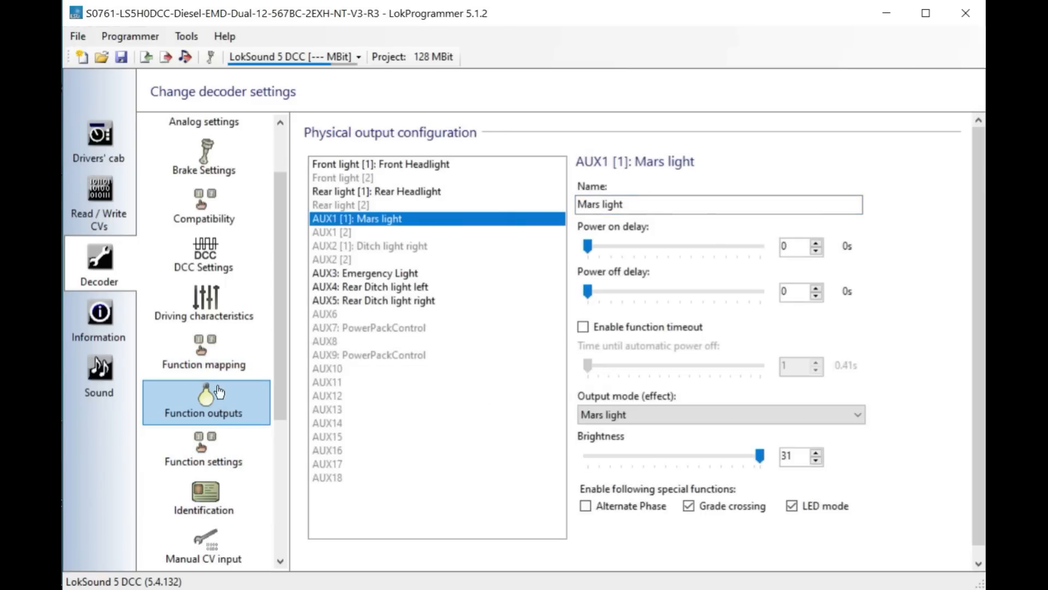
left_click(203, 467)
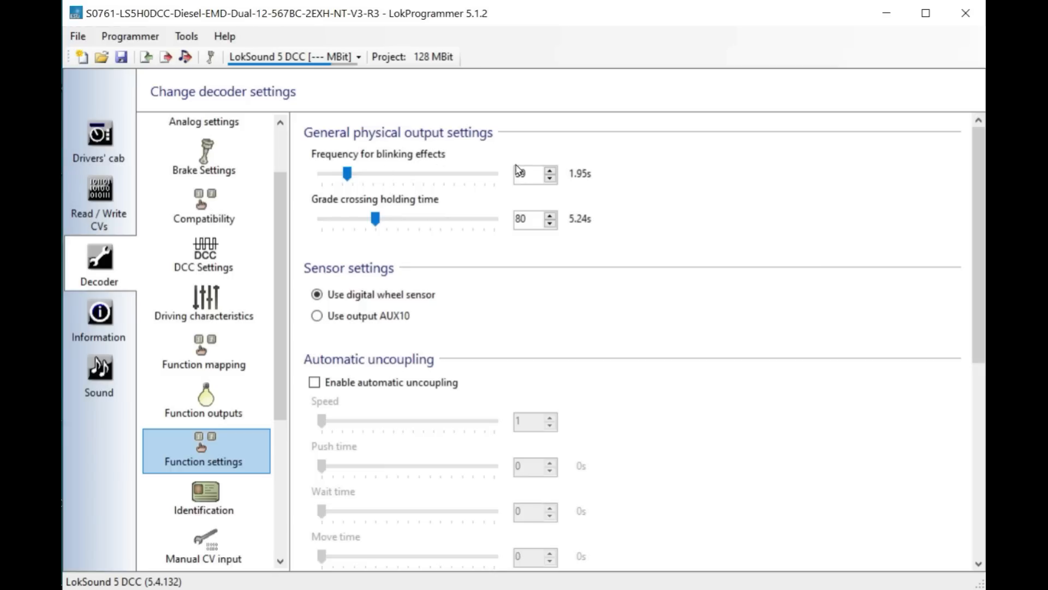
left_click(330, 173)
left_click_drag(330, 173, 327, 173)
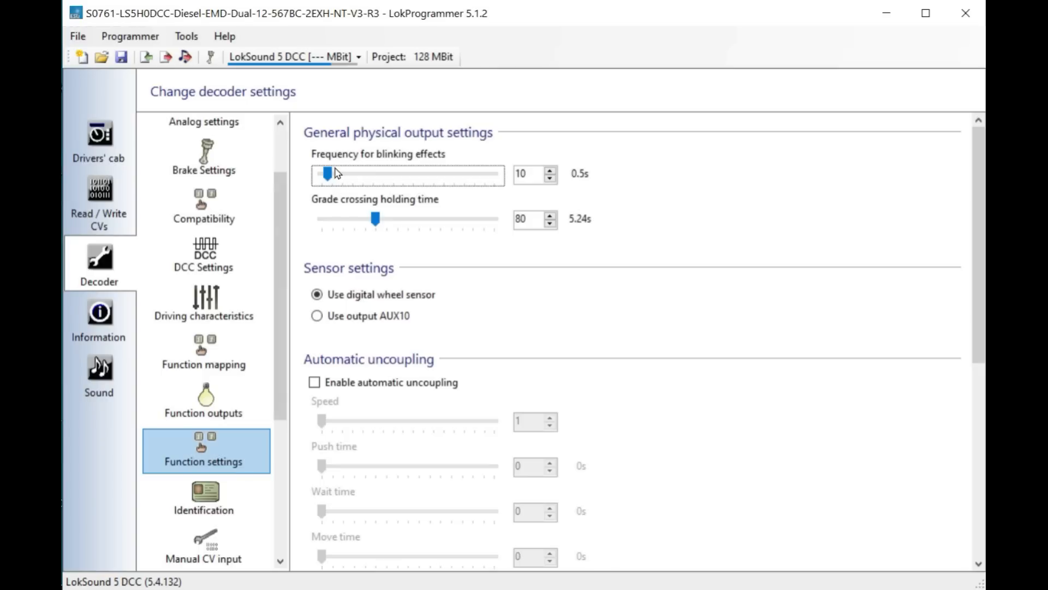
- Open the locomotive's general information and read through the project description
left_click_drag(277, 281, 271, 419)
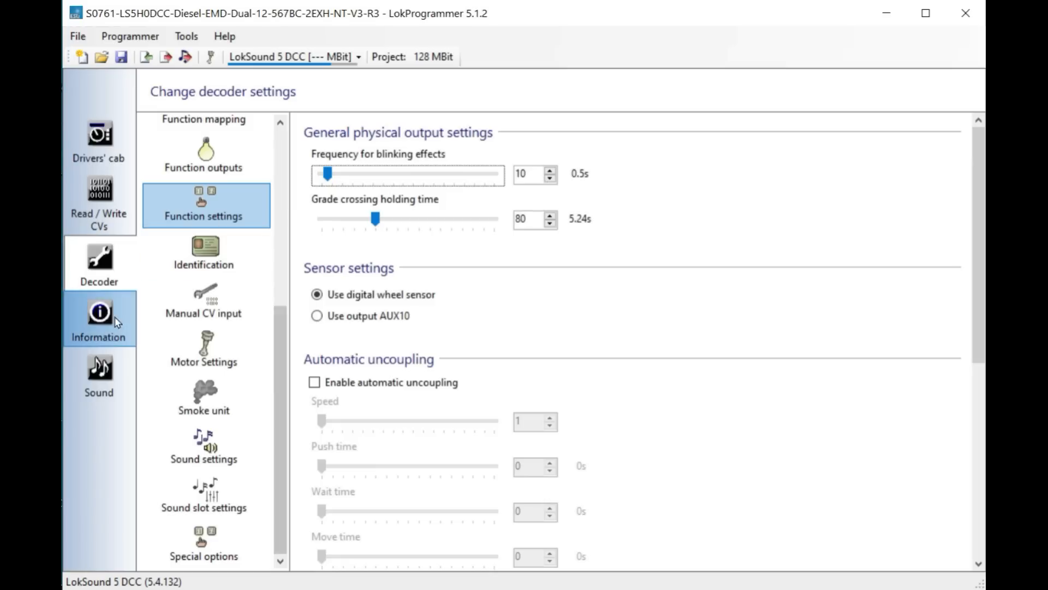
left_click(98, 312)
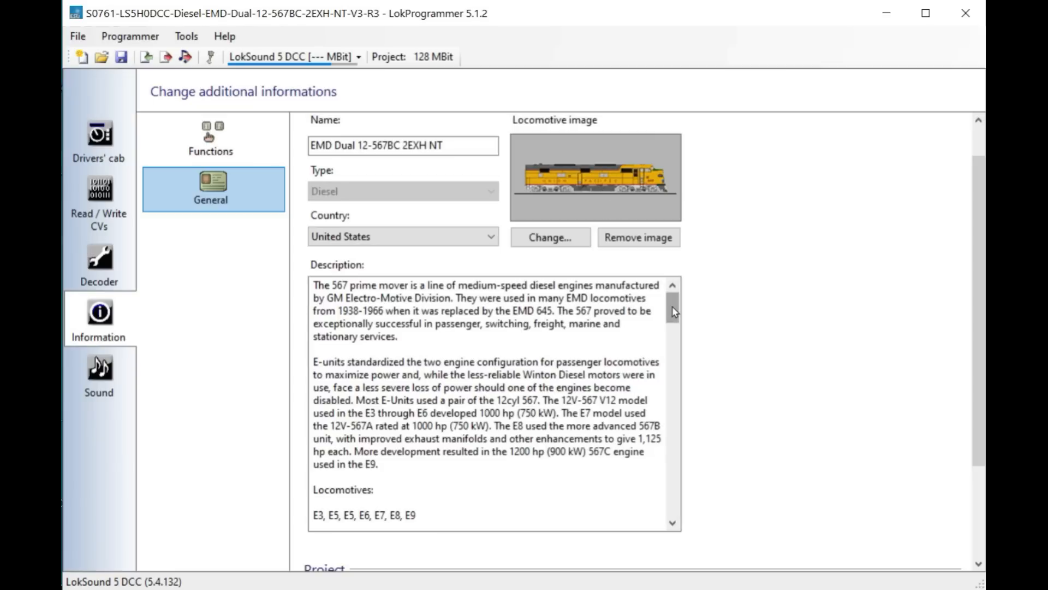
mouse_move(672, 311)
left_mouse_down()
mouse_move(670, 350)
mouse_move(667, 323)
left_mouse_up()
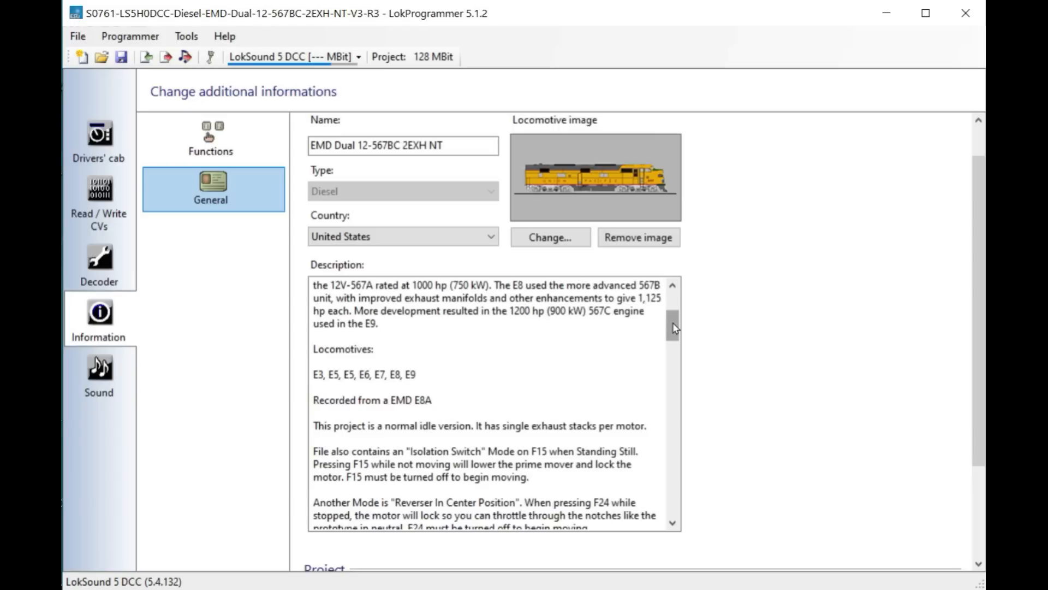
left_click_drag(674, 327, 670, 394)
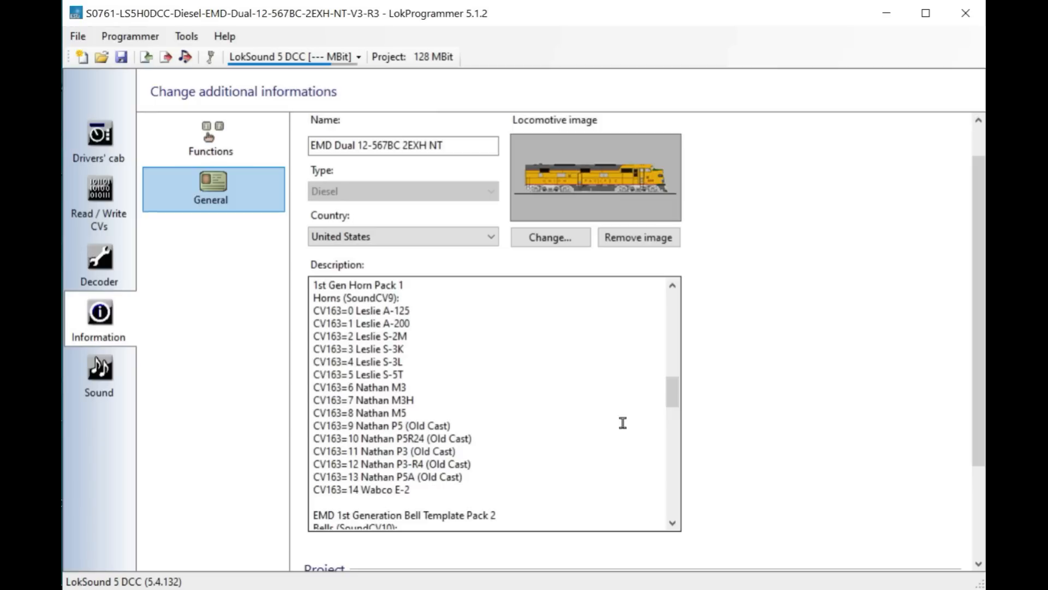
left_click_drag(672, 400, 672, 473)
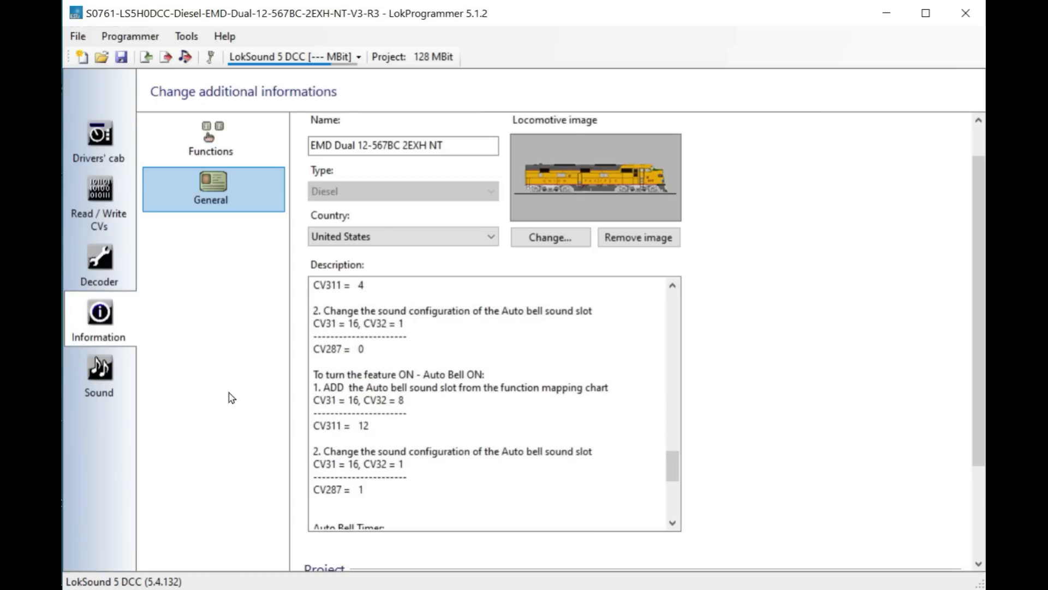
left_click(83, 255)
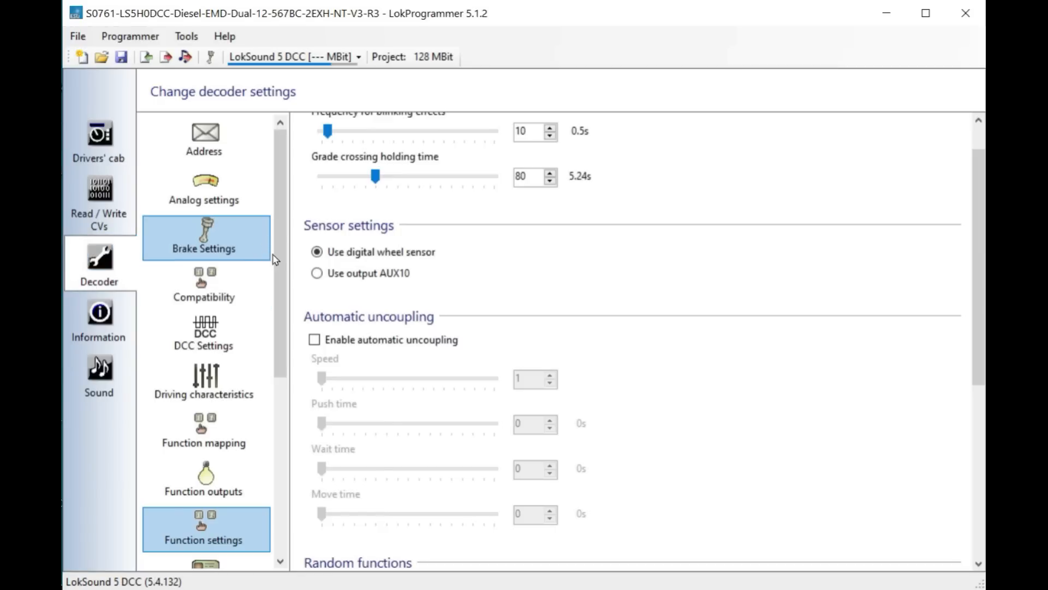
- In Read / Write CVs, enter CV 163 with a value of 8
left_click(96, 206)
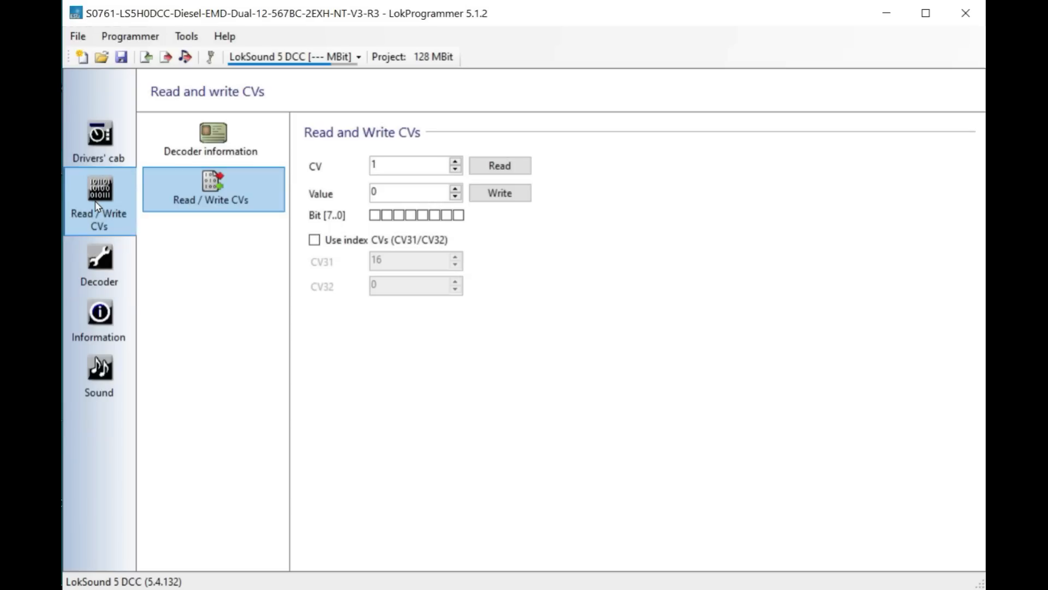
left_click(375, 164)
type("63")
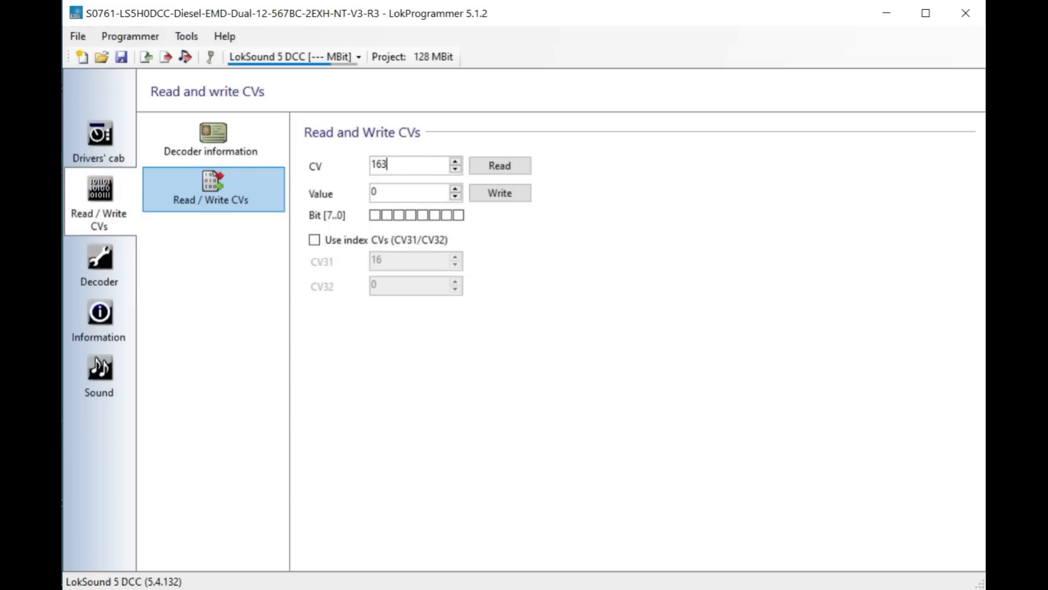
double_click(381, 194)
type("8")
left_click(100, 262)
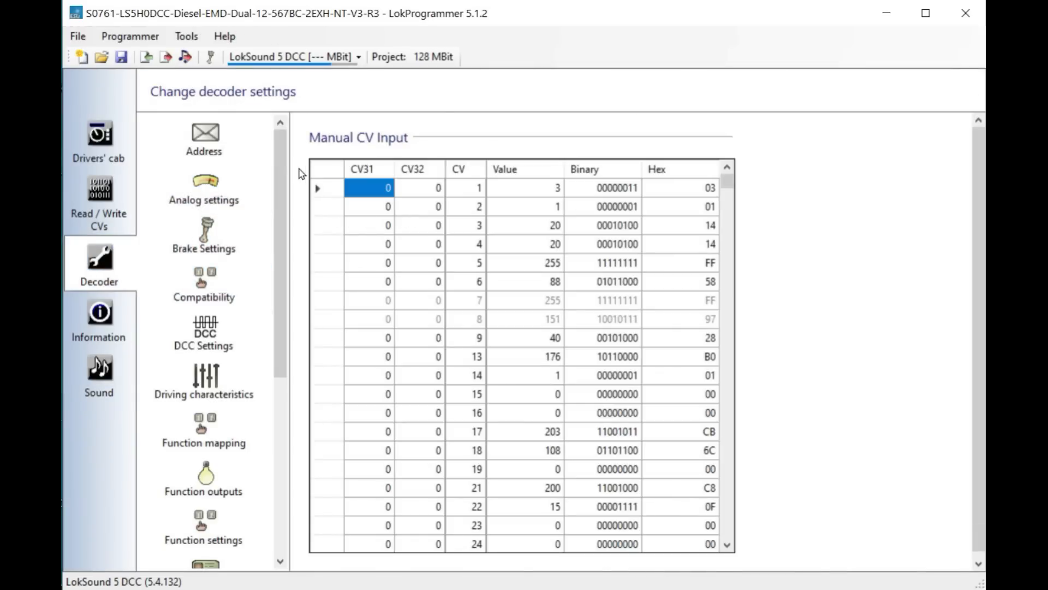
- Open Sound slot settings and review the sound CVs and sound slot configuration
left_click_drag(276, 179, 283, 405)
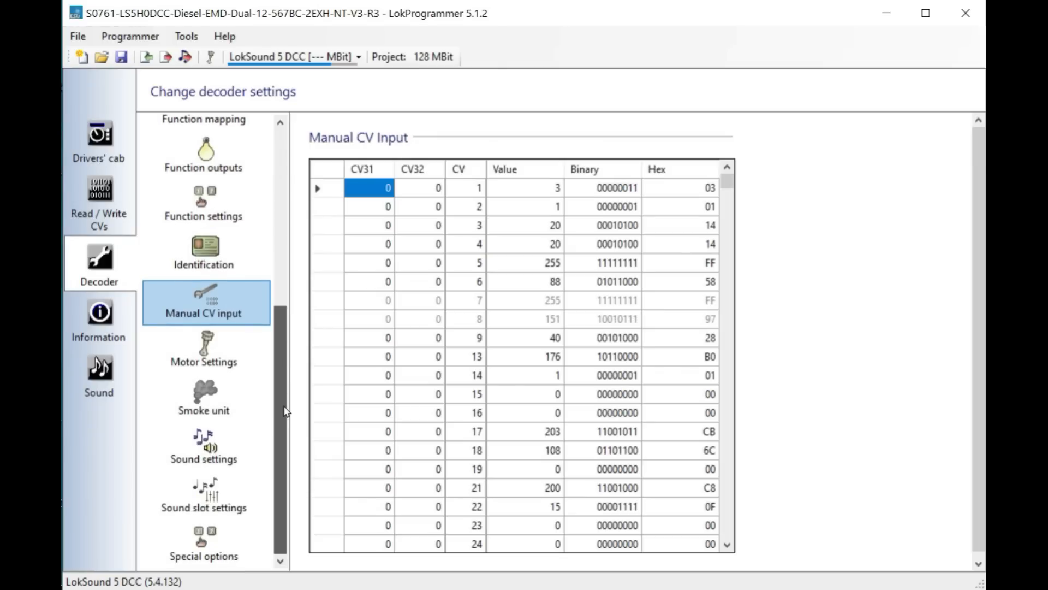
left_click(205, 508)
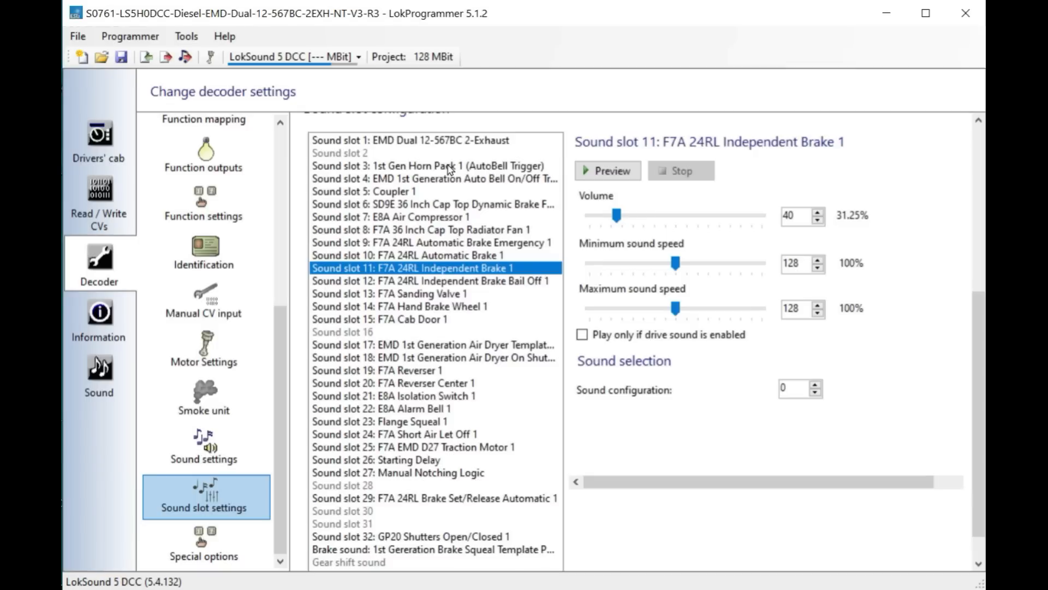
left_click_drag(973, 324, 972, 175)
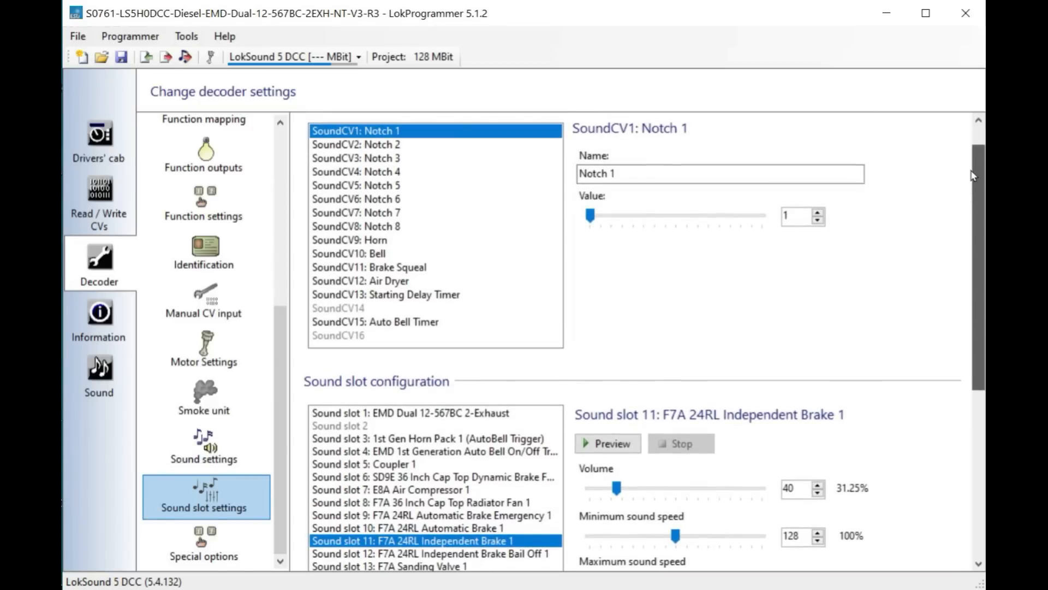
left_click_drag(971, 175, 967, 295)
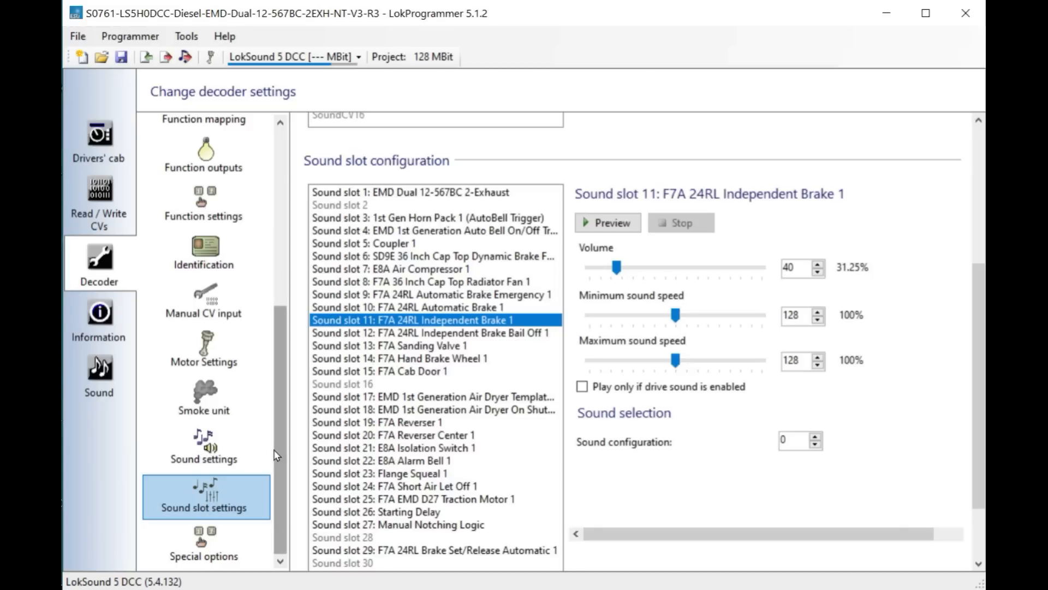
left_click_drag(277, 455, 298, 179)
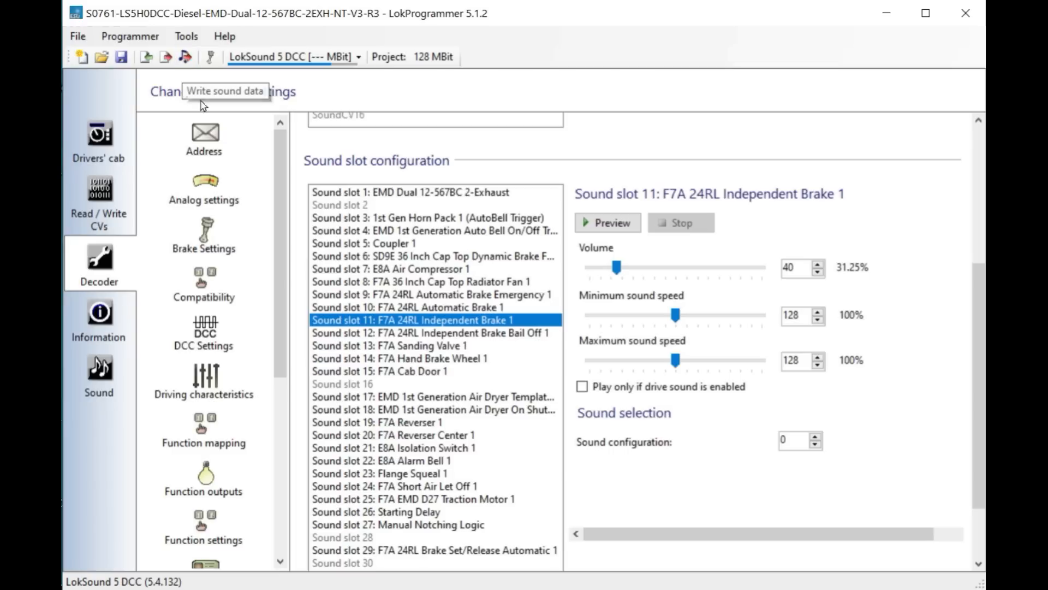
- Try to write the sound data to the decoder
left_click(187, 57)
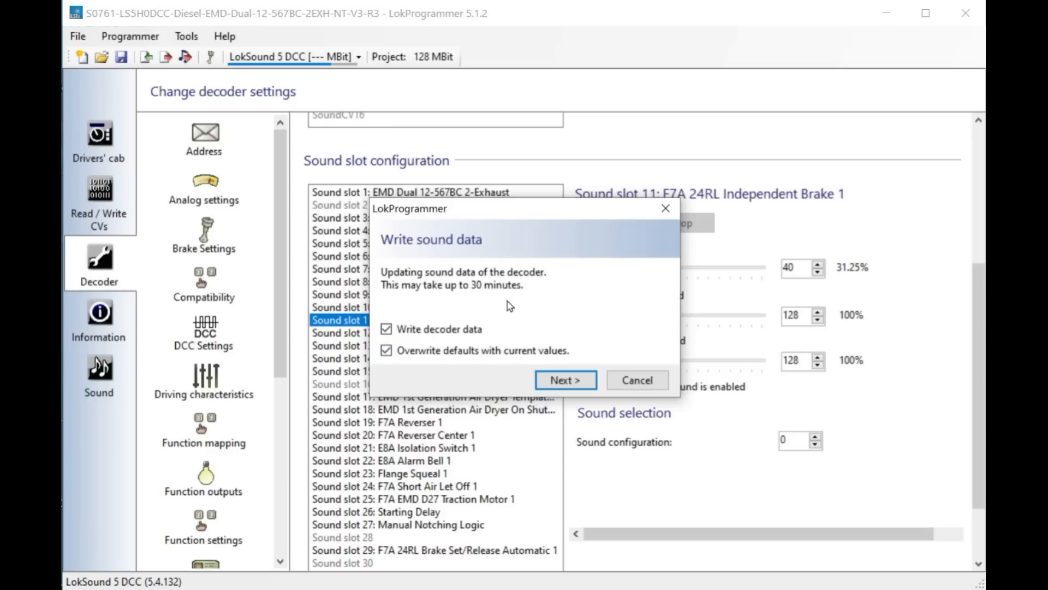
left_click(566, 381)
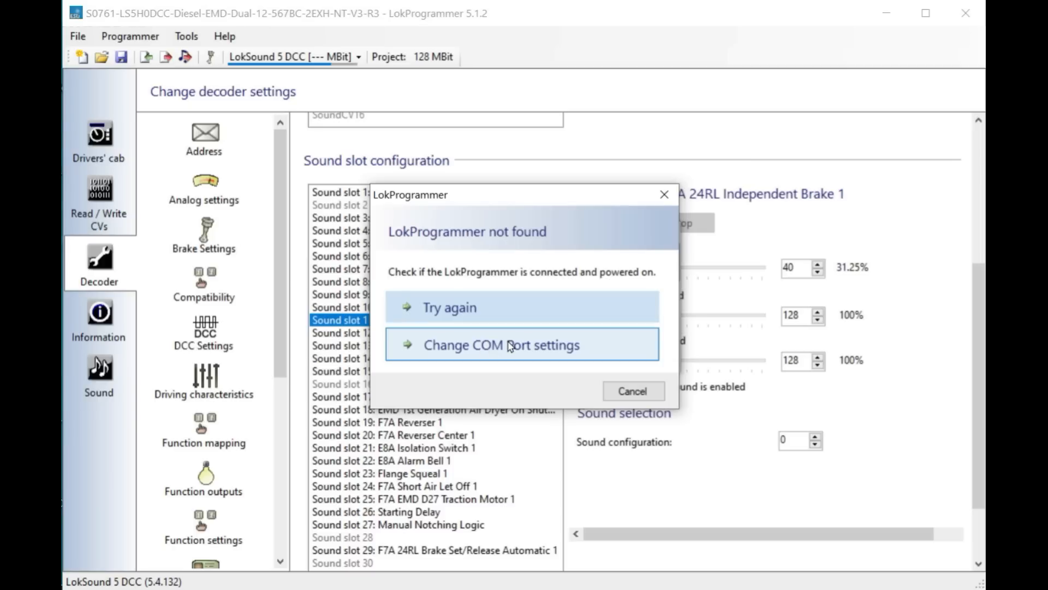
left_click(633, 391)
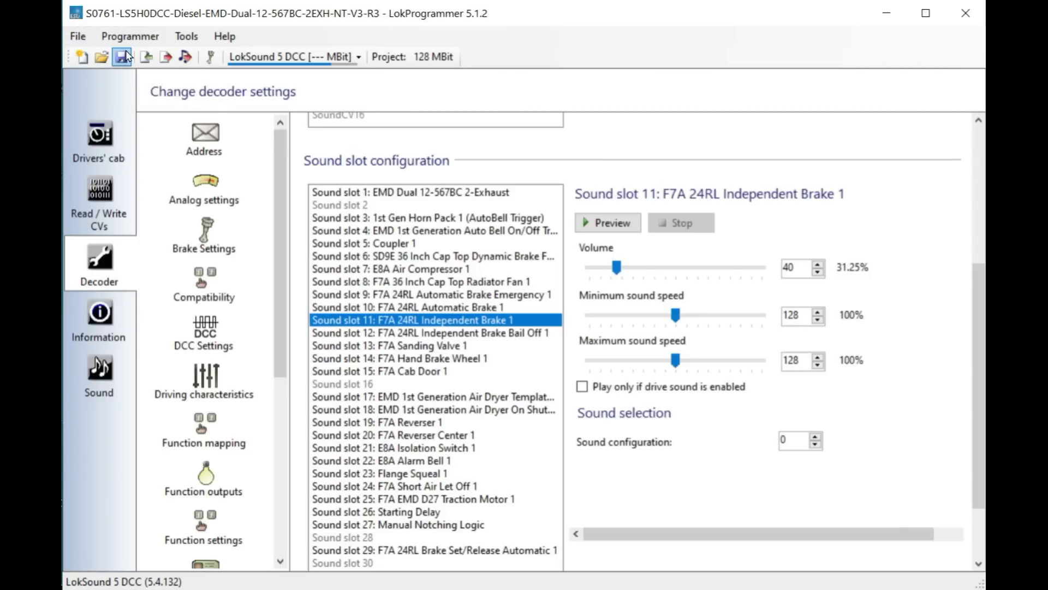
- Save the project as Test emd
left_click(82, 39)
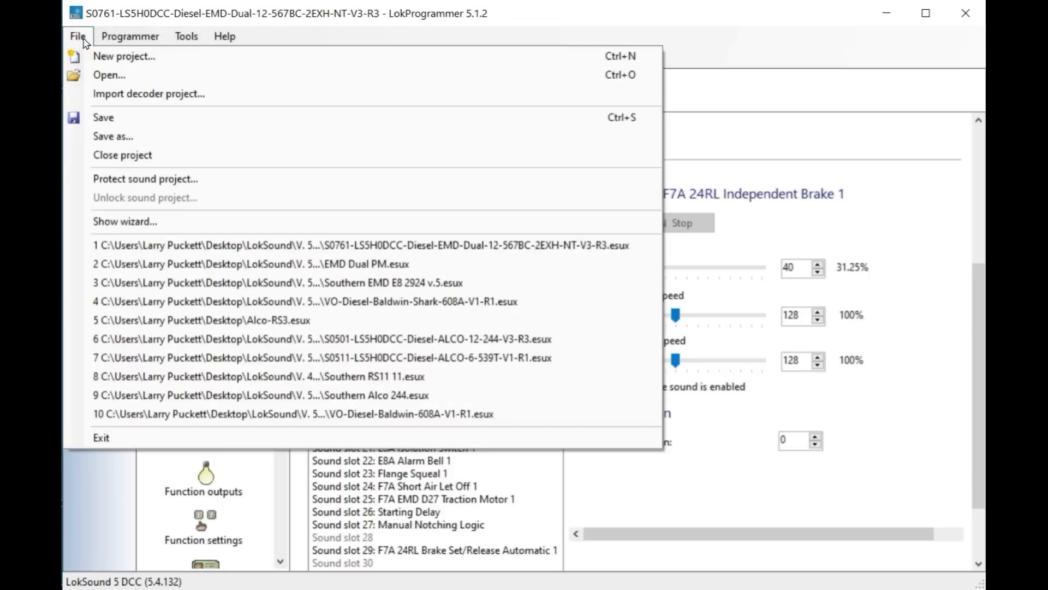
left_click(113, 138)
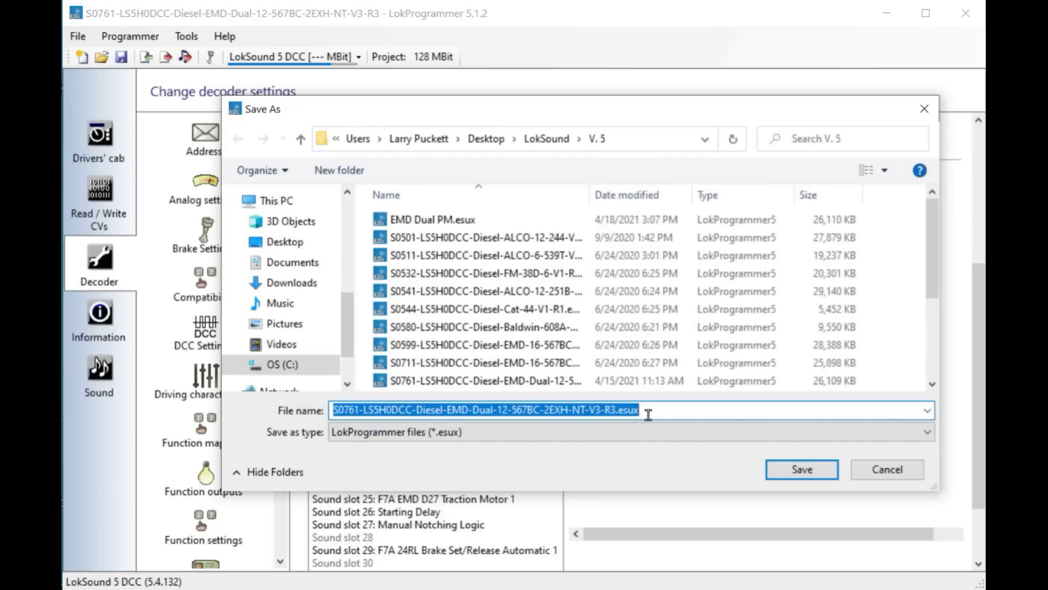
type("Test ")
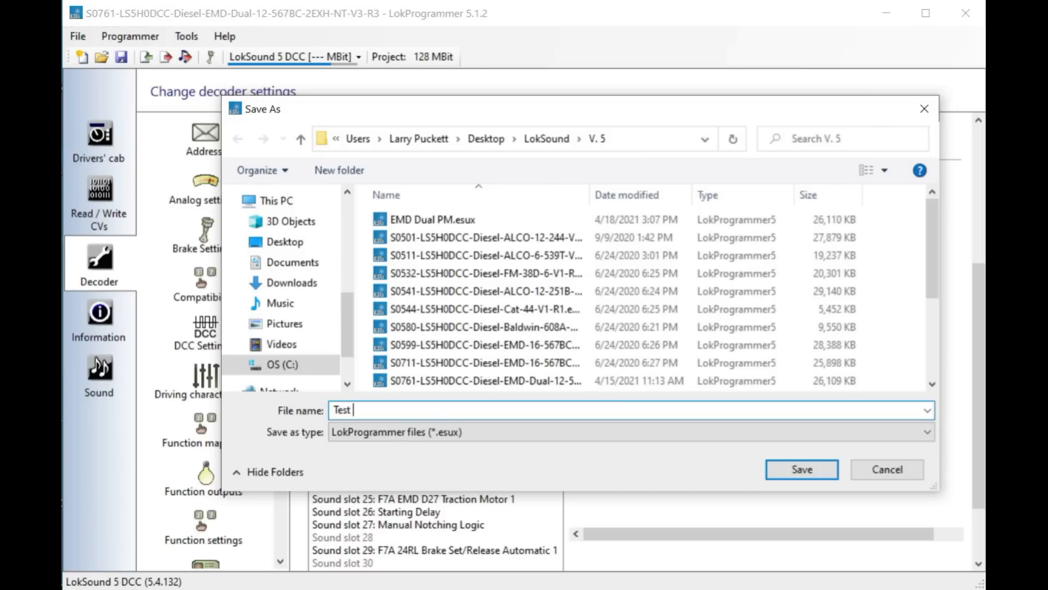
type("emd")
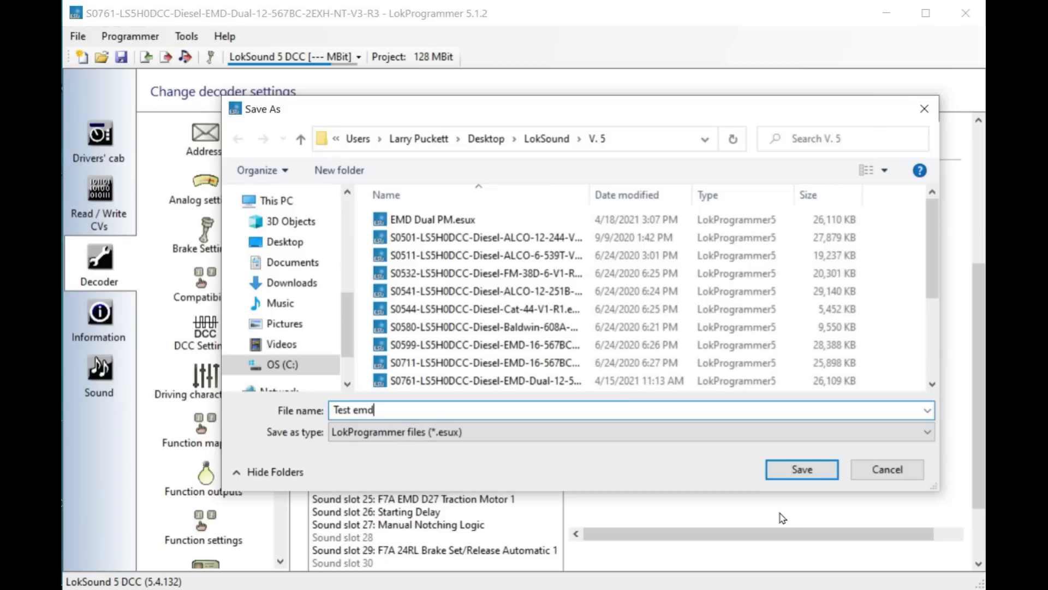
left_click(800, 469)
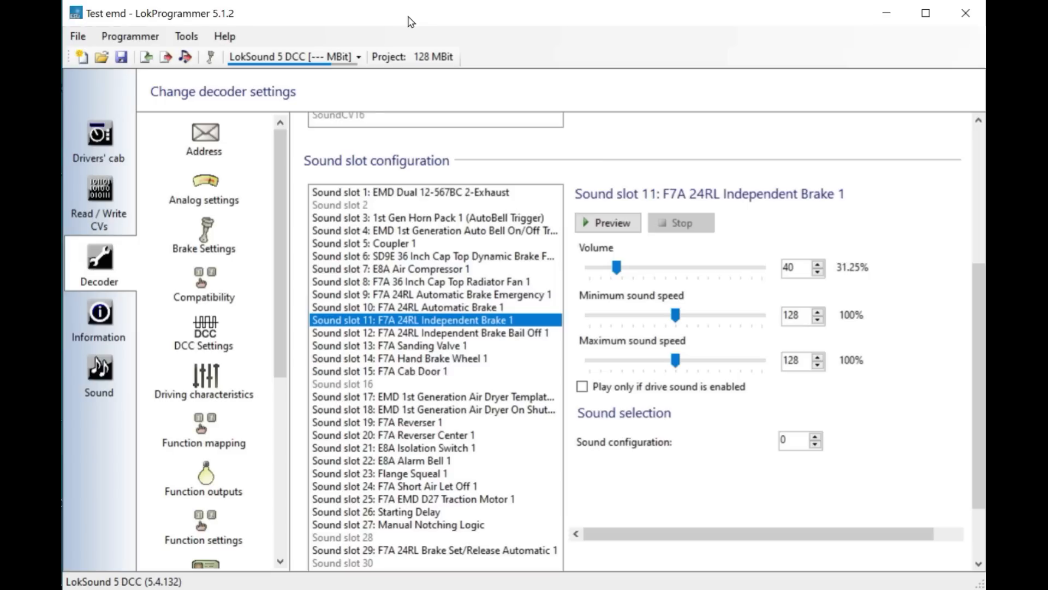
- Export the project's CV list as a text file named Test emd
left_click(187, 37)
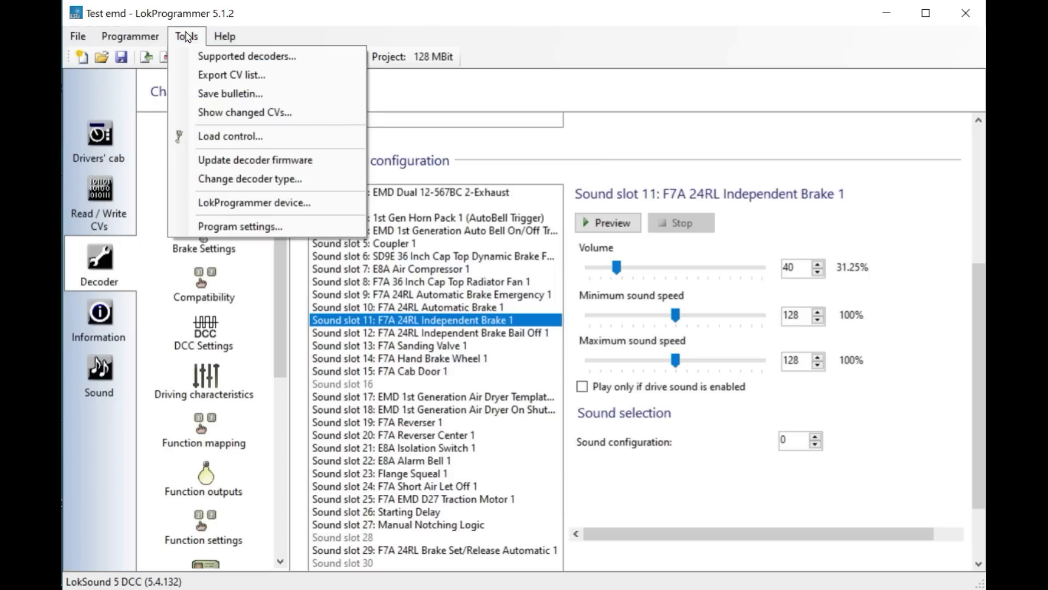
left_click(234, 73)
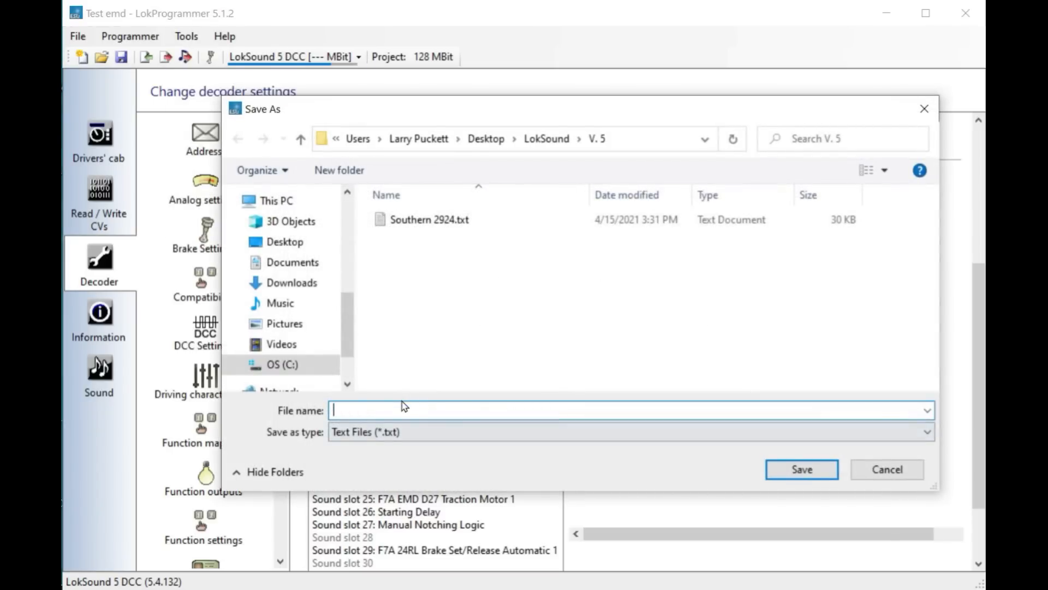
type("T")
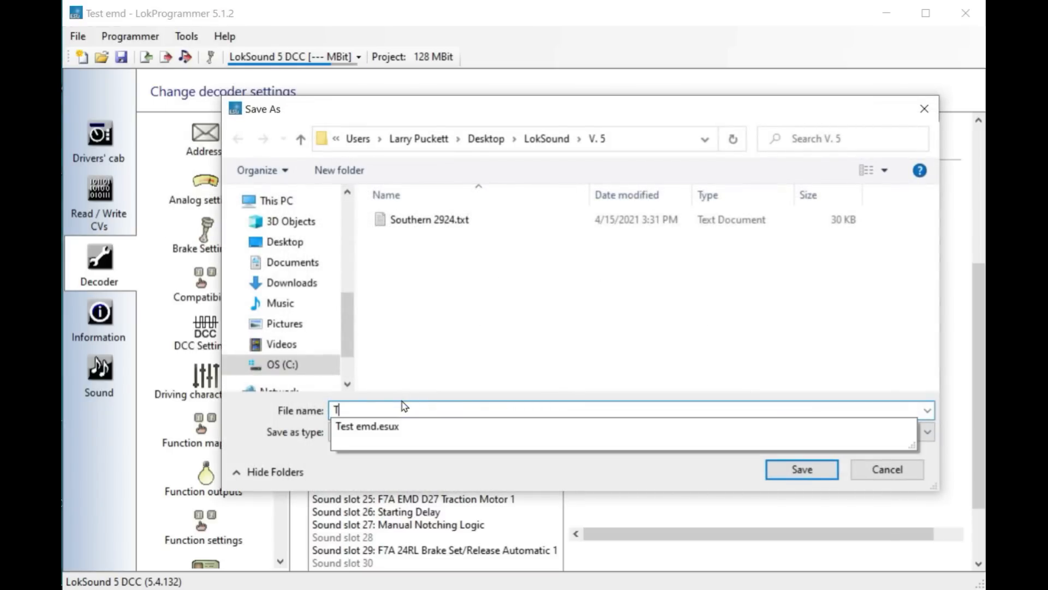
type("est emd")
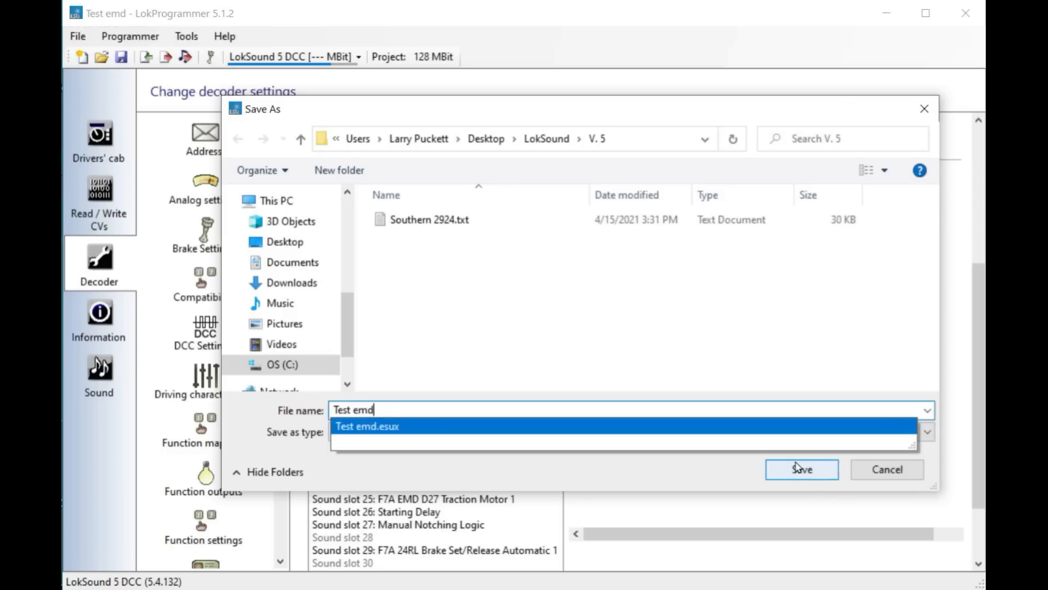
left_click(799, 469)
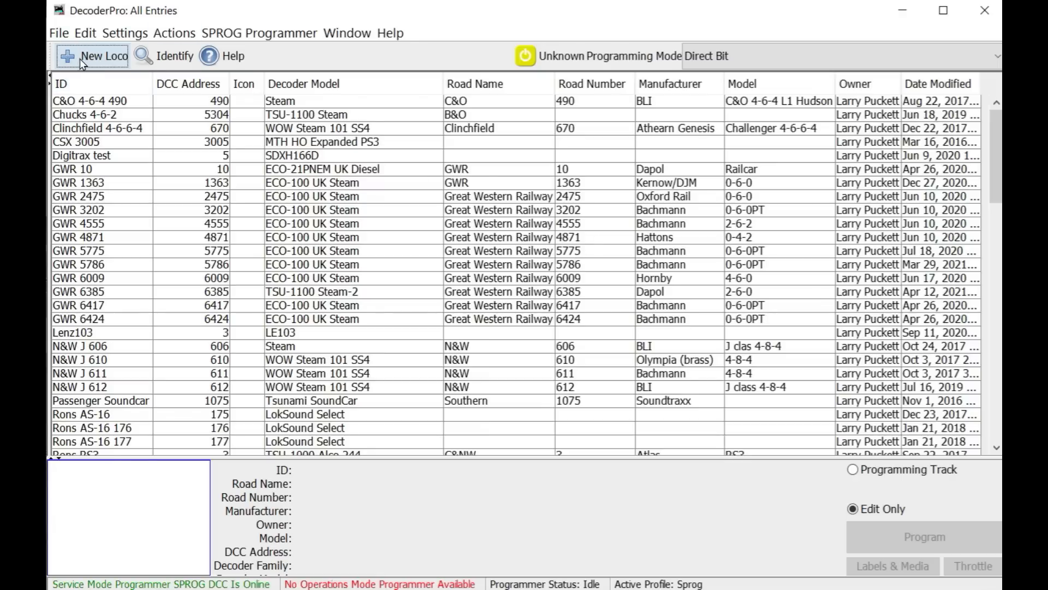
- Switch to DecoderPro and create a new locomotive with the ESU LokSound 5 DCC decoder in the comprehensive programmer
left_click(106, 61)
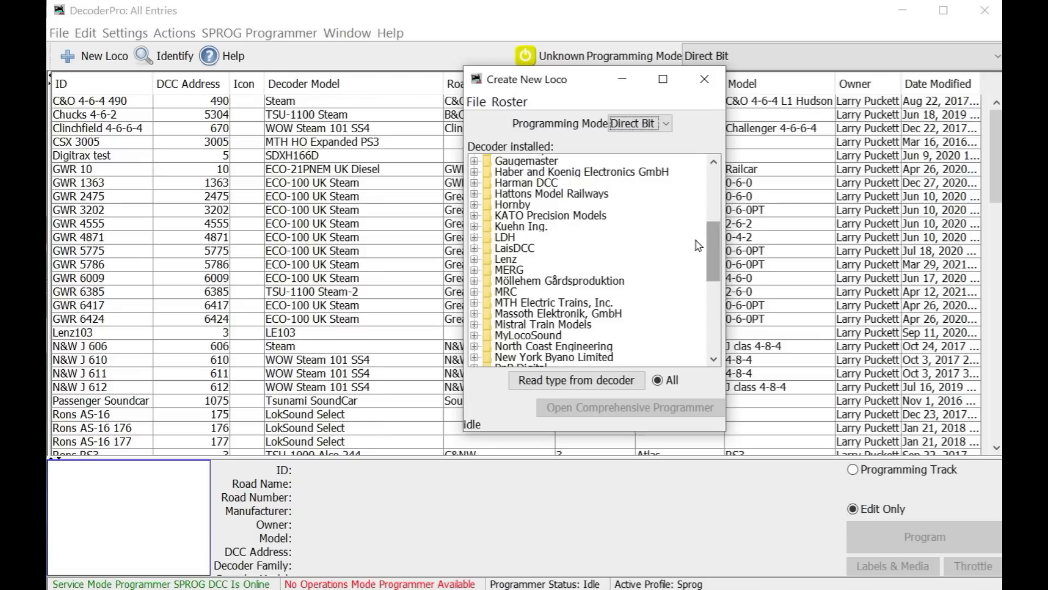
left_click_drag(724, 257, 724, 218)
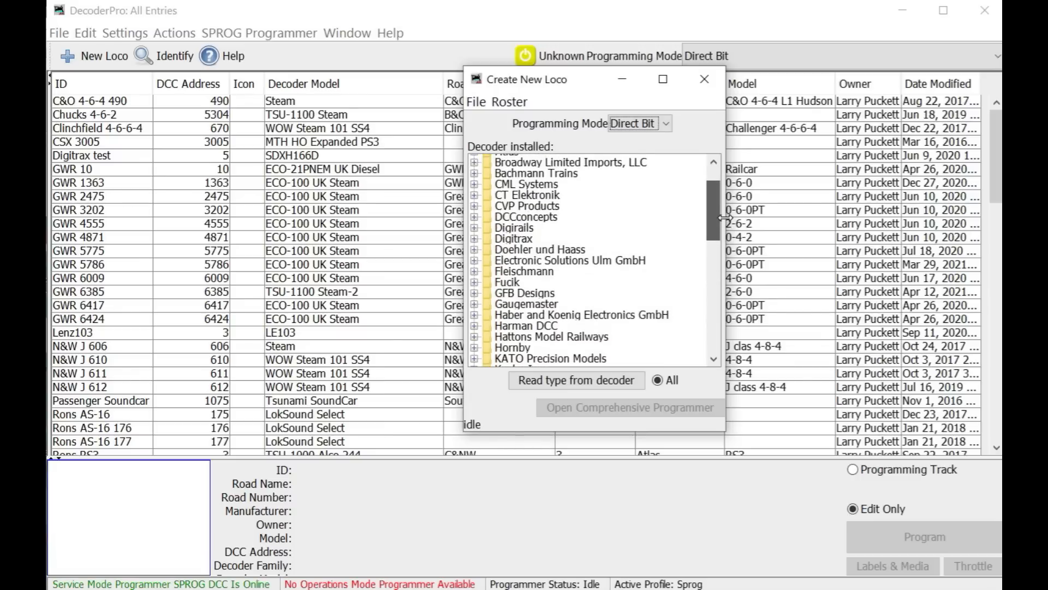
left_click(543, 265)
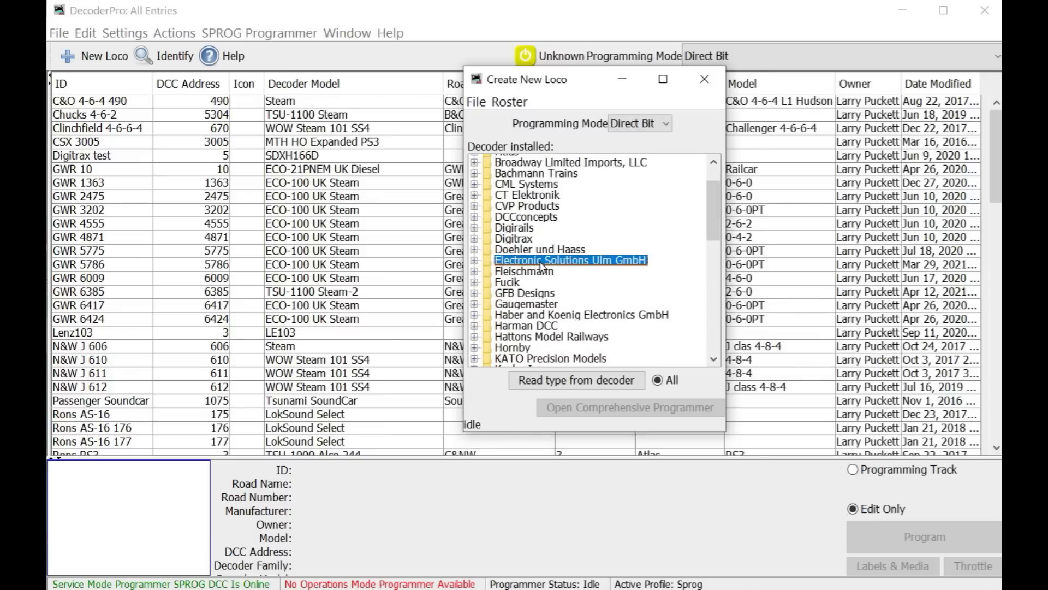
double_click(542, 266)
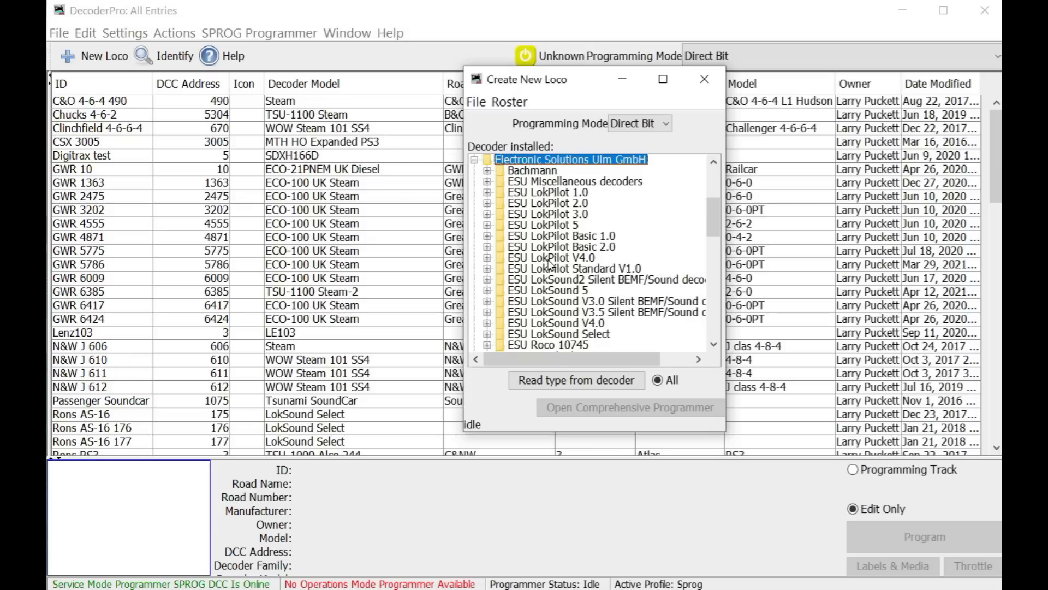
double_click(551, 225)
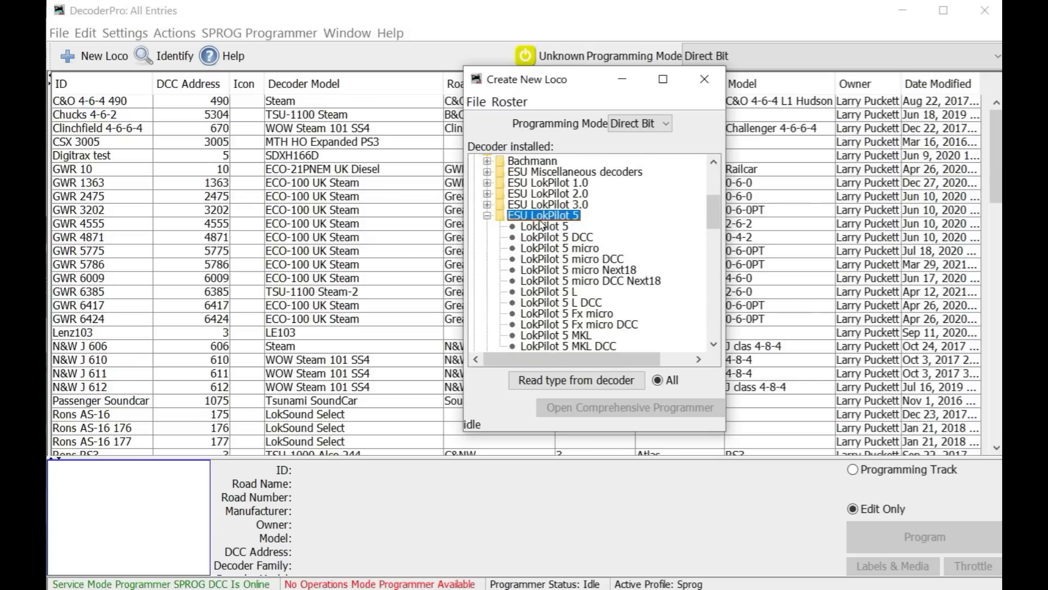
double_click(540, 220)
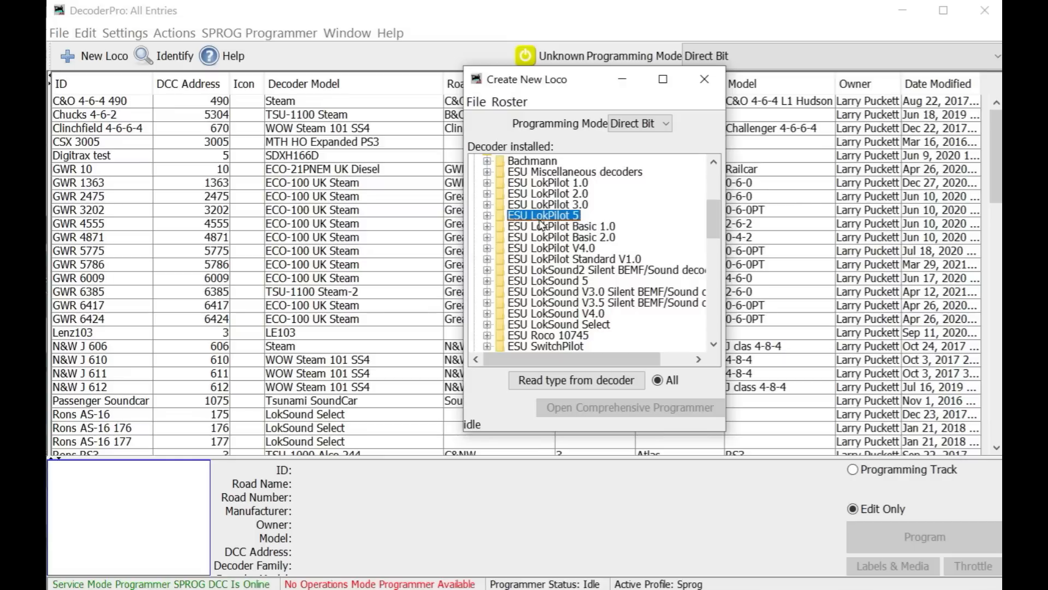
double_click(545, 281)
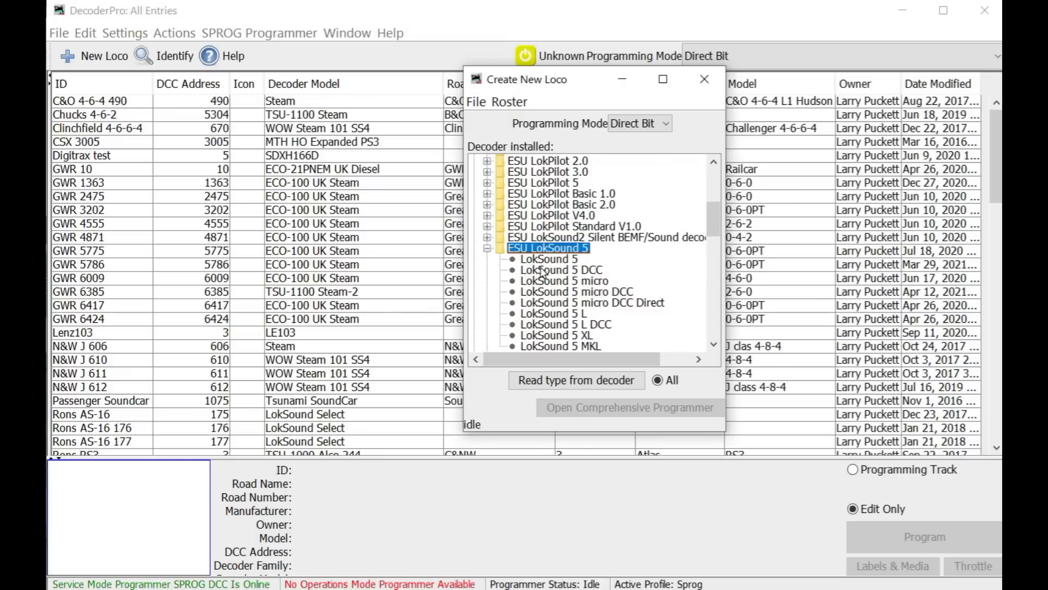
left_click(557, 270)
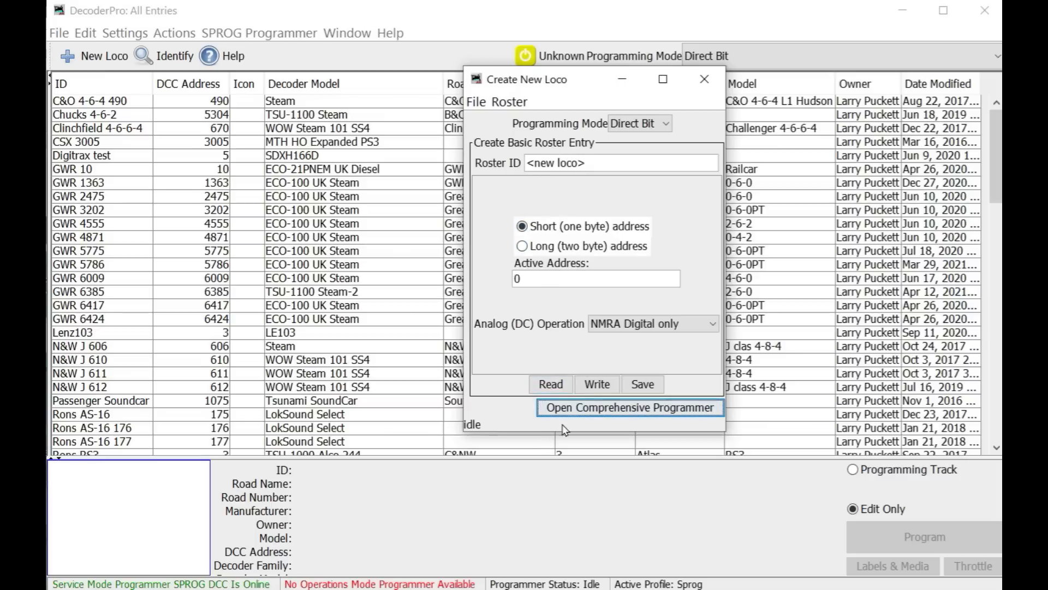
left_click(601, 408)
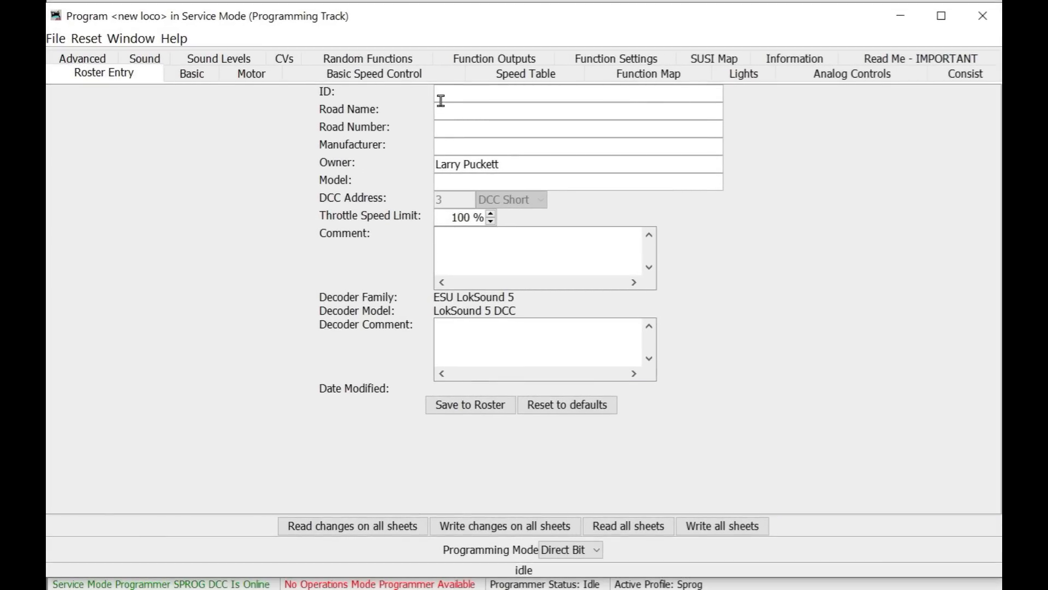
- Set the roster ID to SRY E8 and save the entry to the roster
type("SRY")
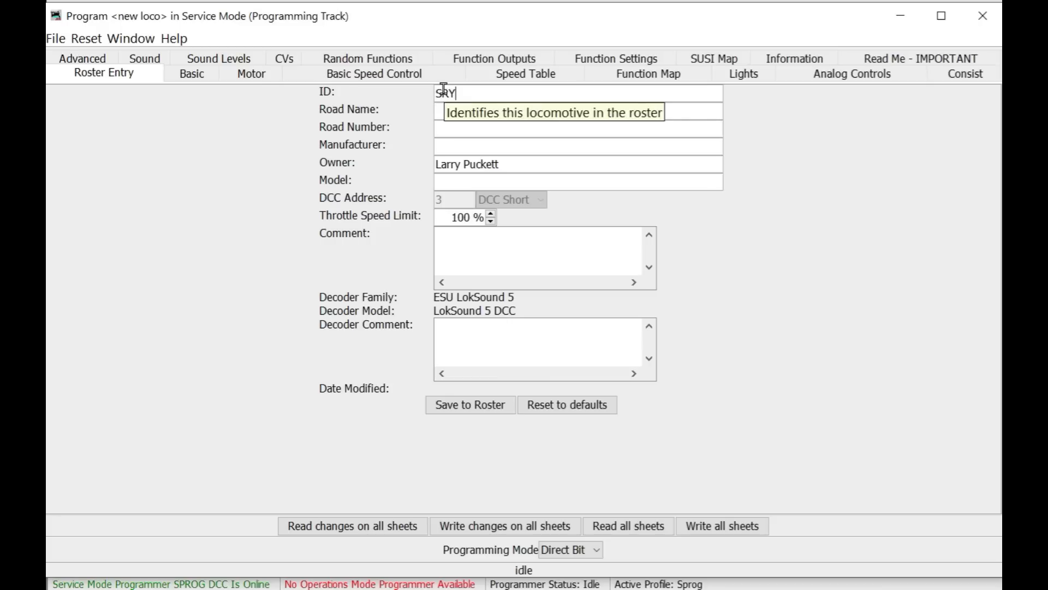
type(" E8")
left_click(480, 404)
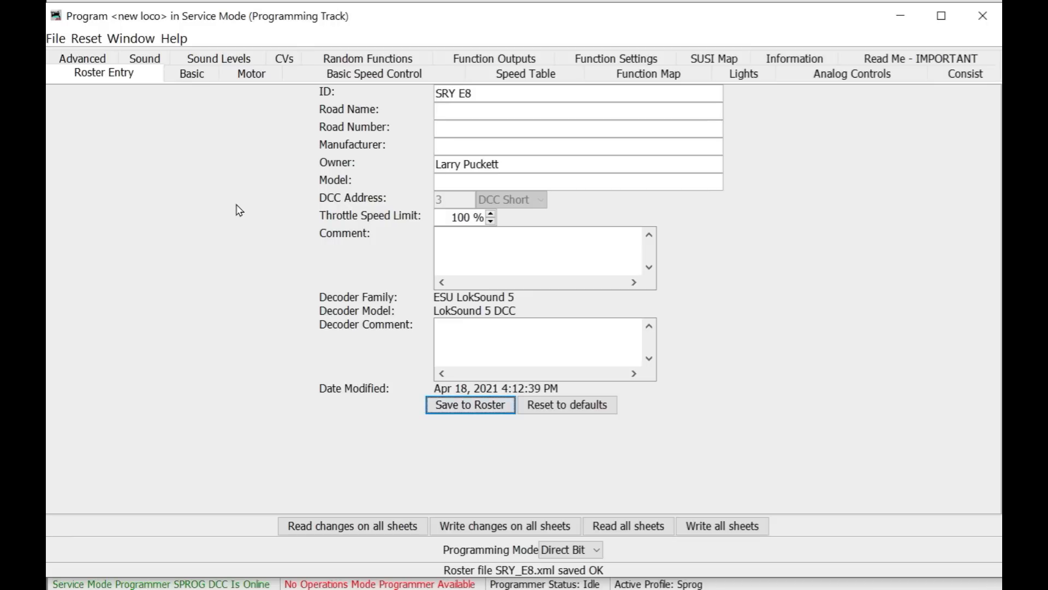
- Import the LokProgrammer CV list file Test emd.txt from the Desktop LokSound V. 5 folder
left_click(55, 39)
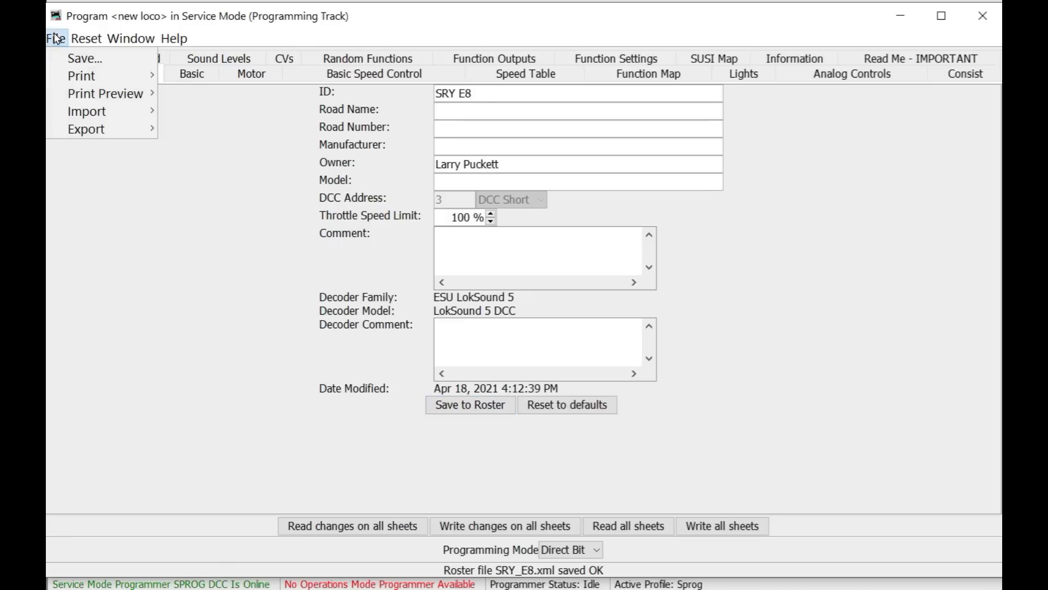
mouse_move(148, 116)
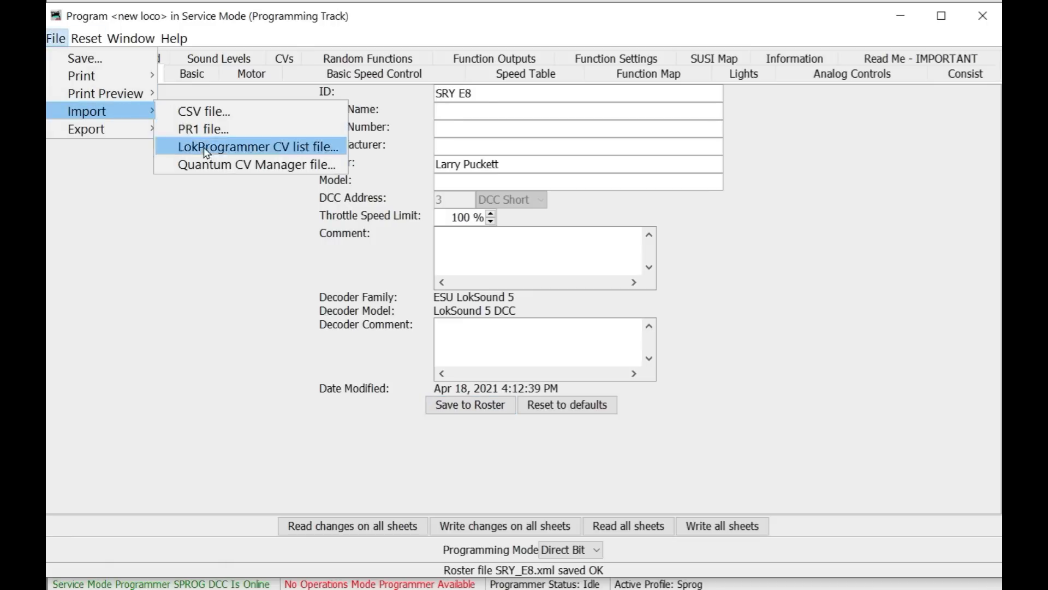
left_click(260, 147)
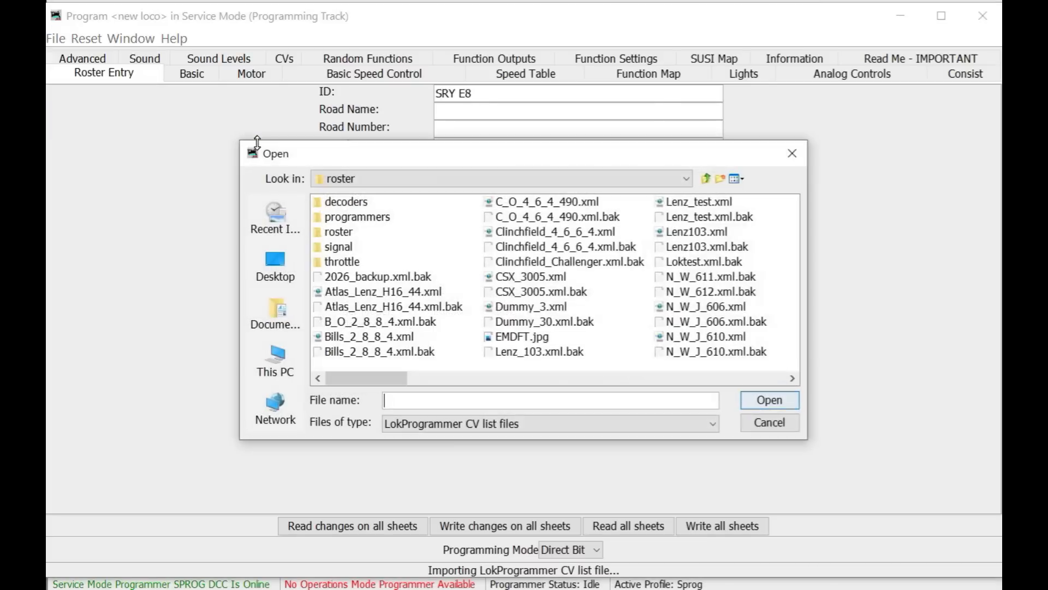
left_click(275, 266)
double_click(488, 219)
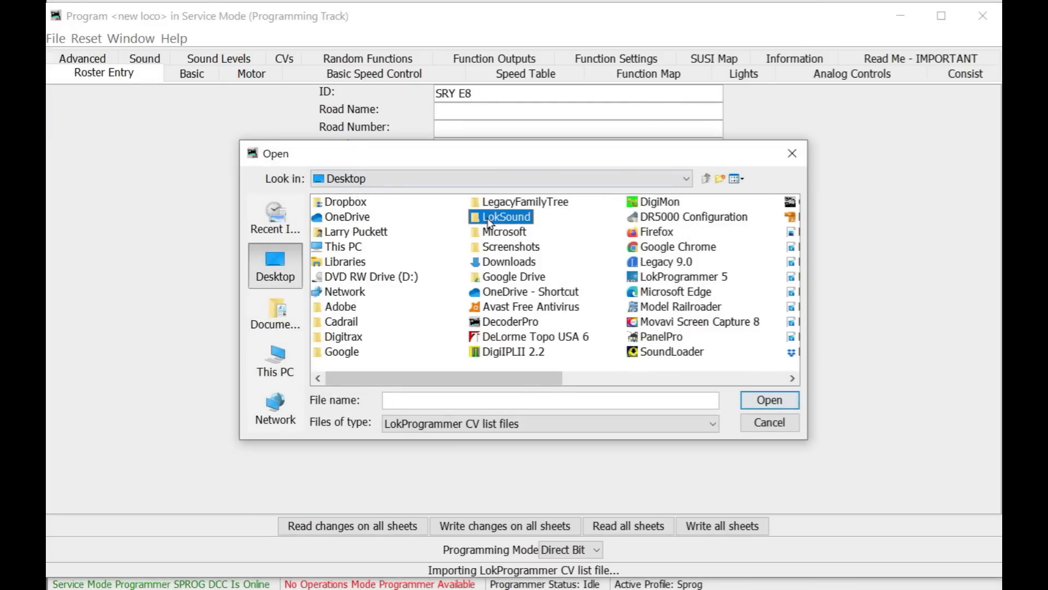
double_click(334, 232)
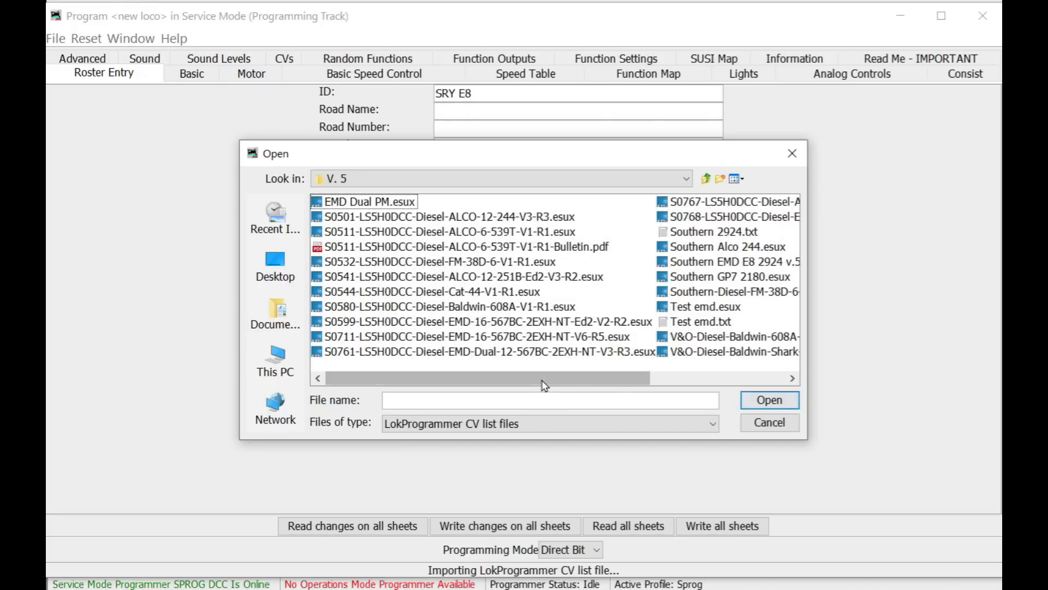
left_click_drag(558, 376, 692, 376)
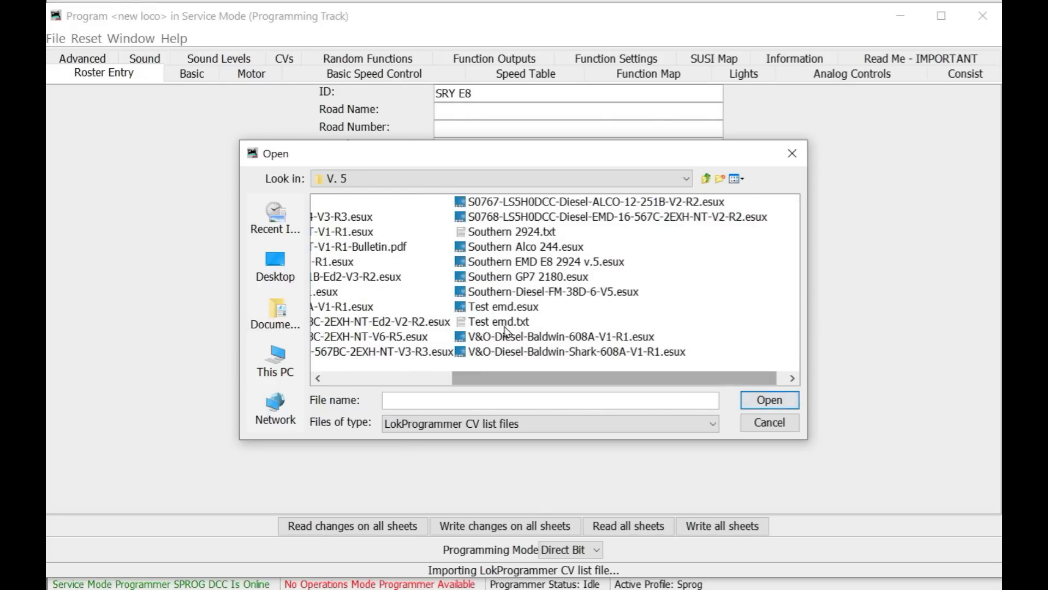
left_click(500, 322)
left_click(773, 403)
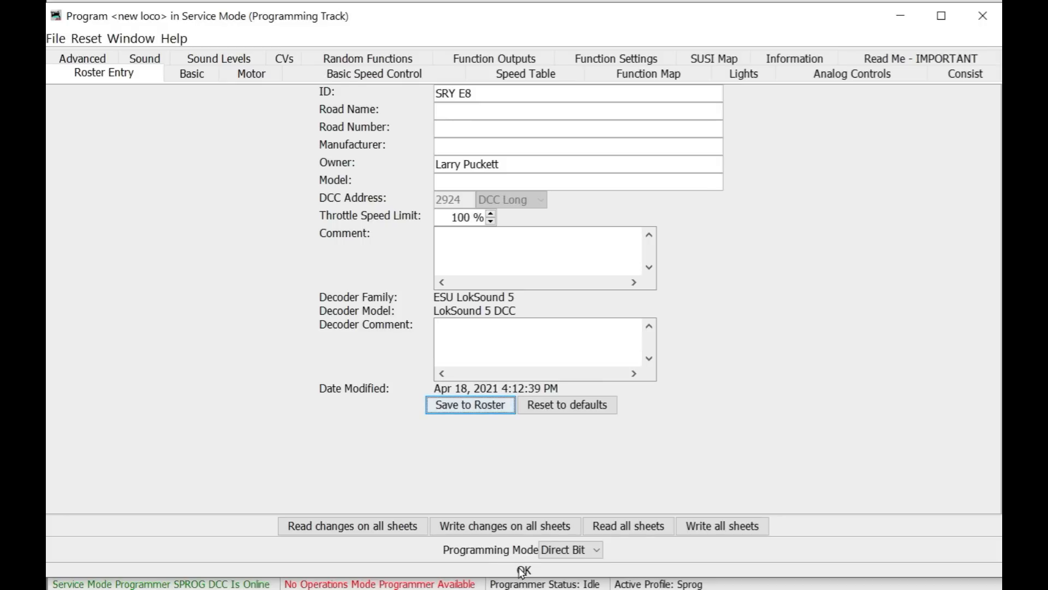
- On the Basic sheet, set Power Source Conversion to NMRA Digital only
left_click(193, 75)
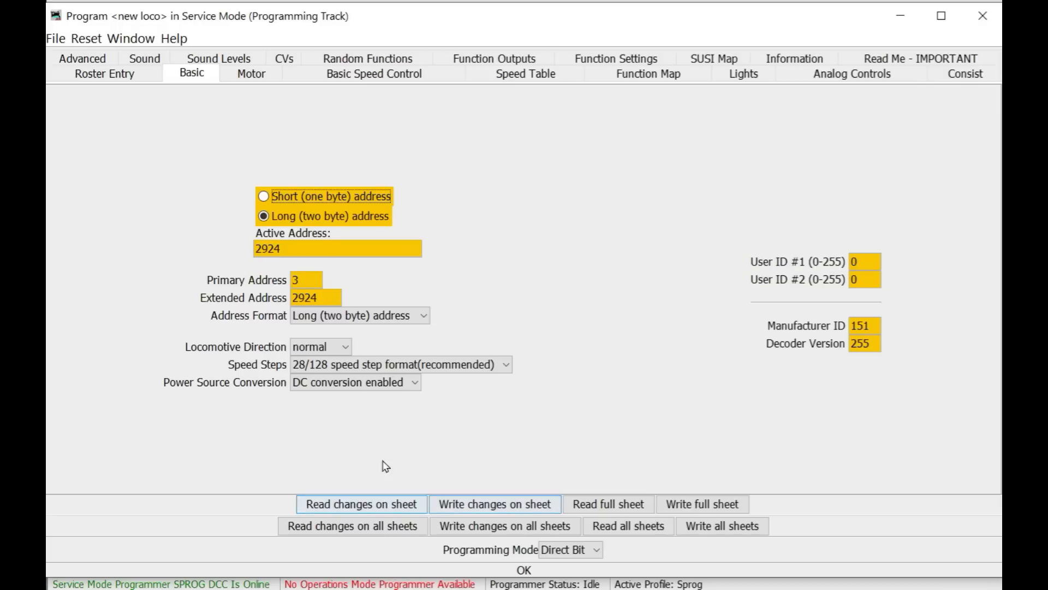
left_click(410, 385)
left_click(353, 399)
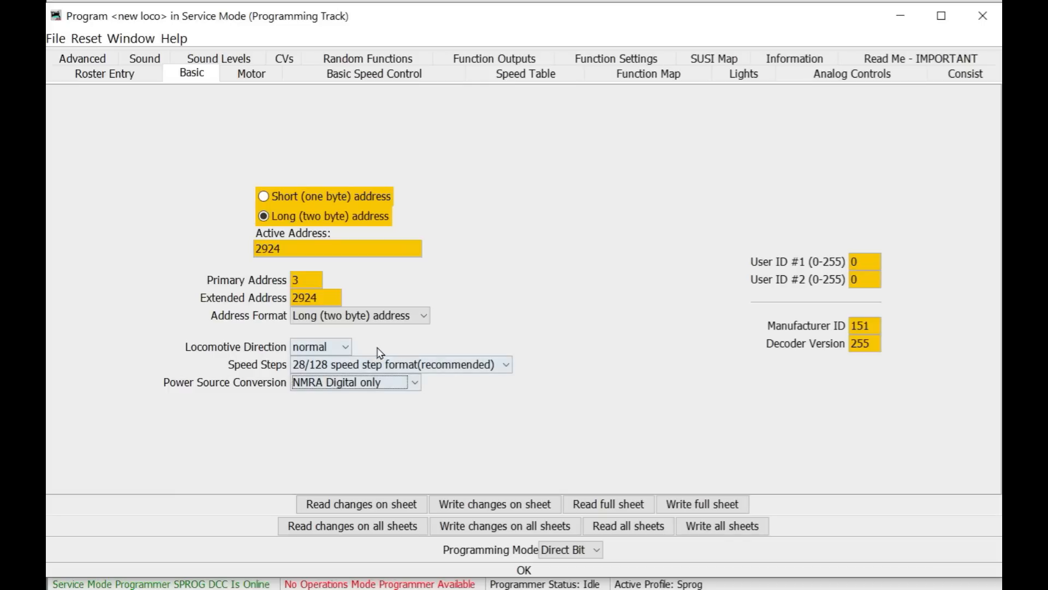
- Review the Motor, Basic Speed Control, Speed Table and Function Map sheets
left_click(251, 74)
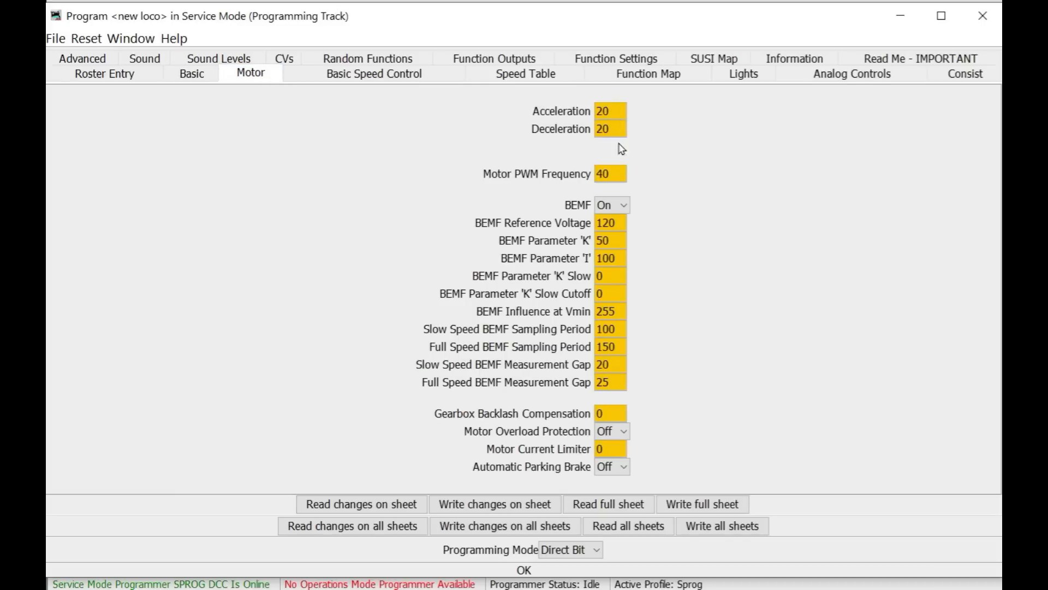
left_click(366, 75)
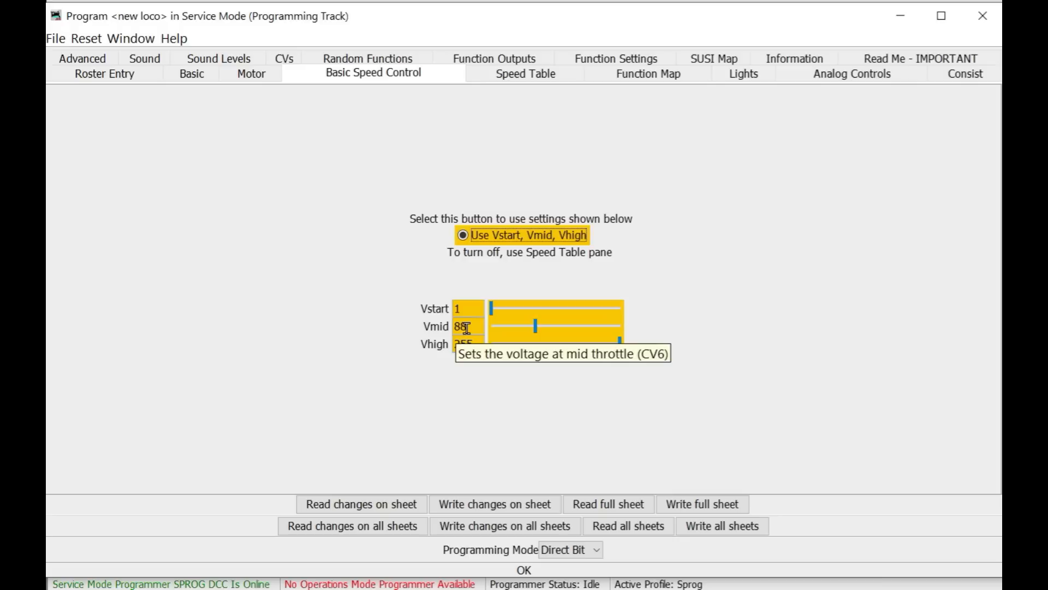
left_click(514, 76)
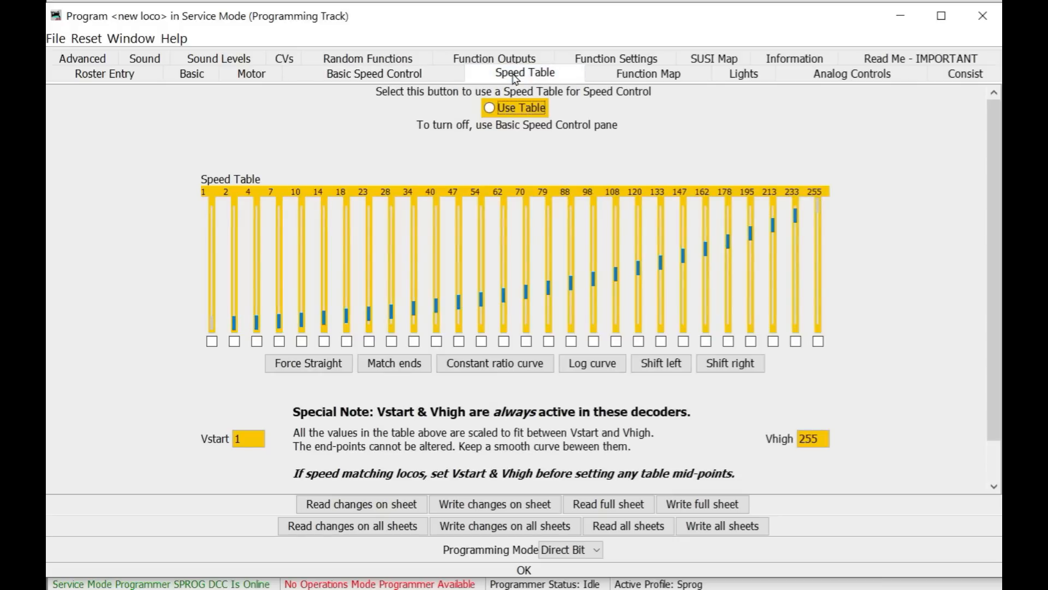
left_click(644, 75)
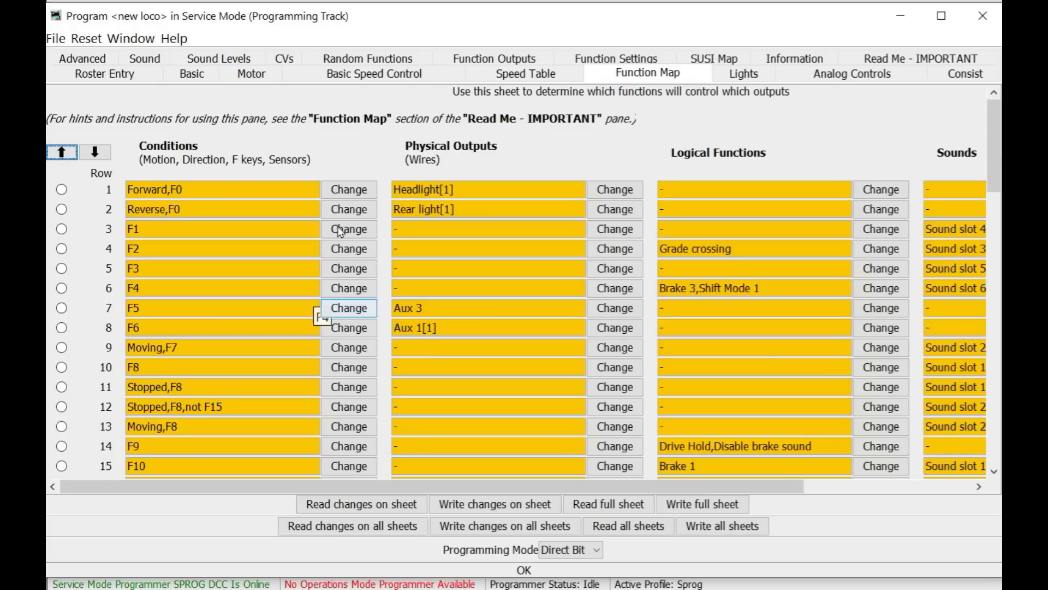
left_click(741, 79)
- Clear Grade Crossing on the AUX1 [1] Mars light function output and open the Function Settings sheet
left_click(497, 58)
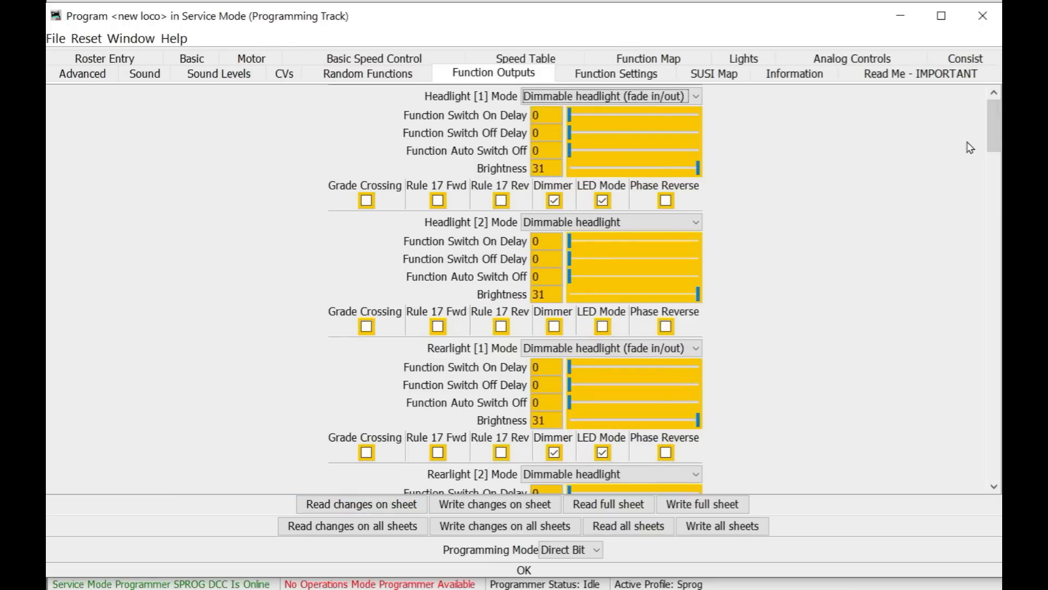
left_click_drag(993, 133, 991, 189)
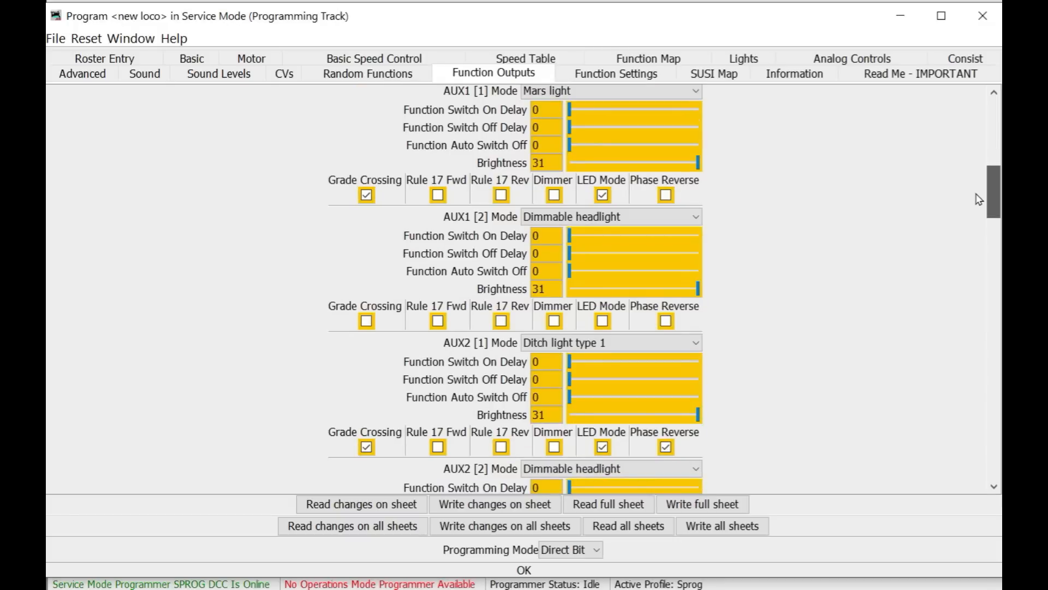
scroll(981, 192, "up", 3)
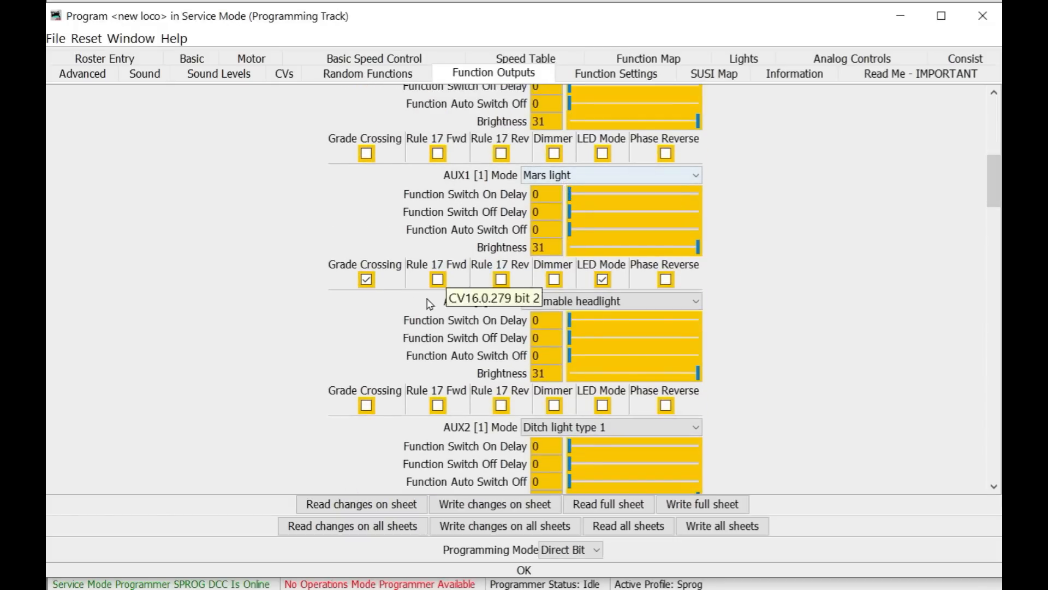
left_click(366, 280)
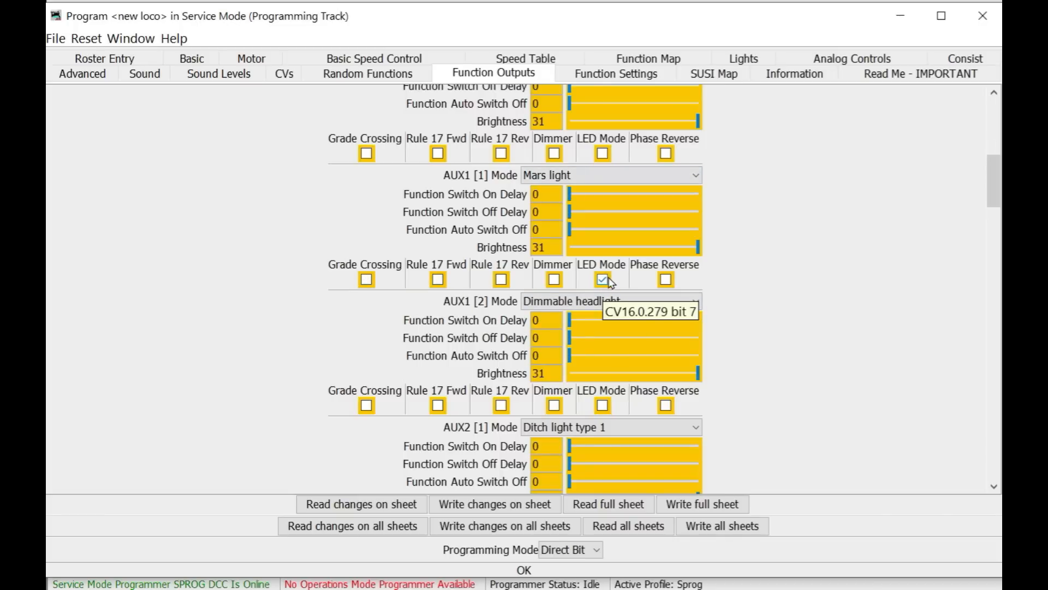
left_click_drag(993, 191, 997, 135)
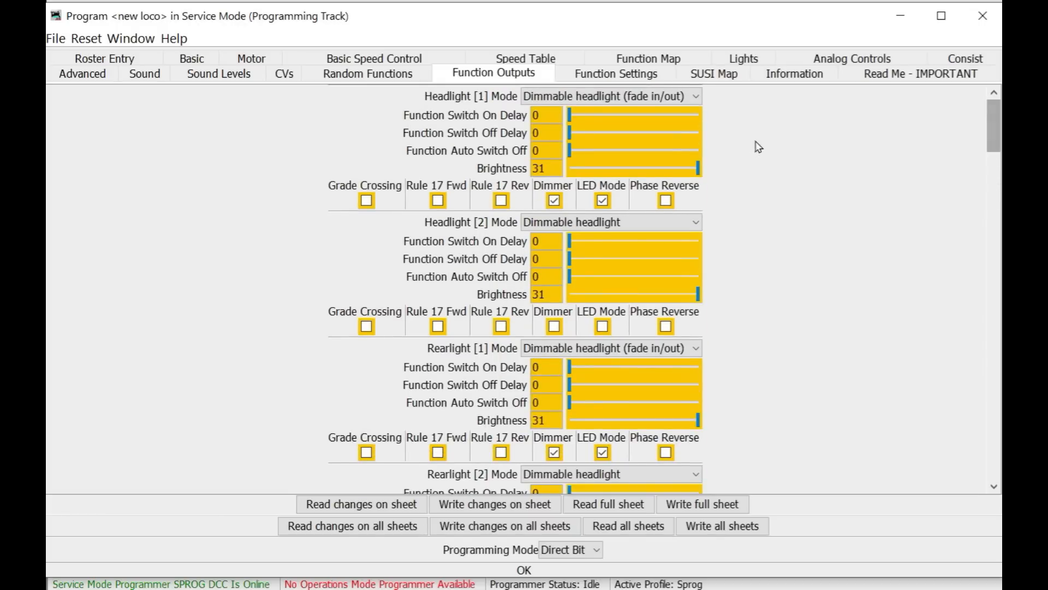
left_click(598, 81)
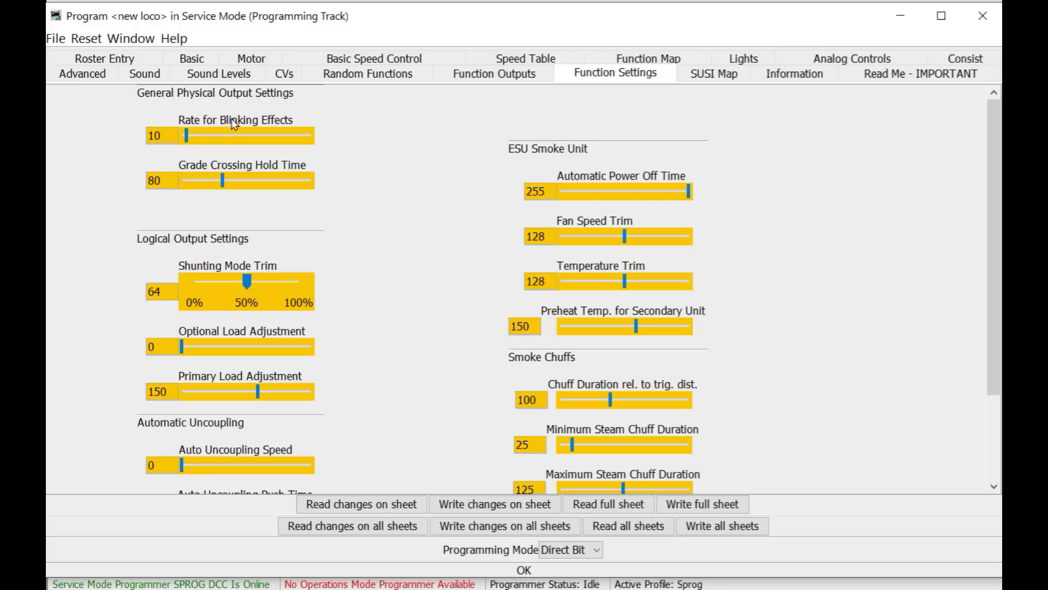
- Review the sound slot volume and playback settings on the Sound Levels sheet
left_click(201, 75)
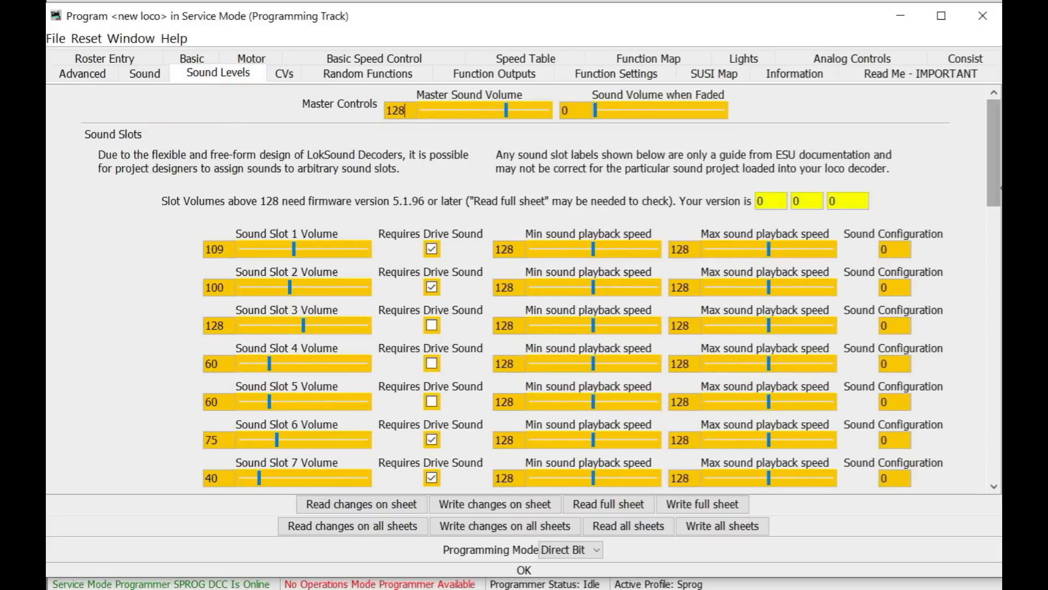
left_click_drag(994, 126, 985, 102)
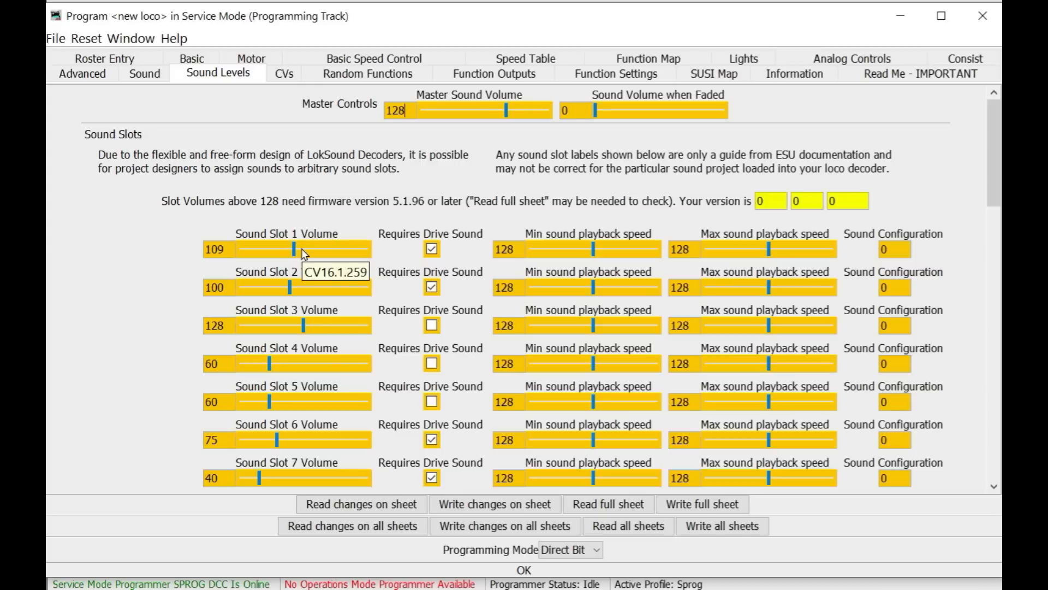
scroll(361, 385, "down", 2)
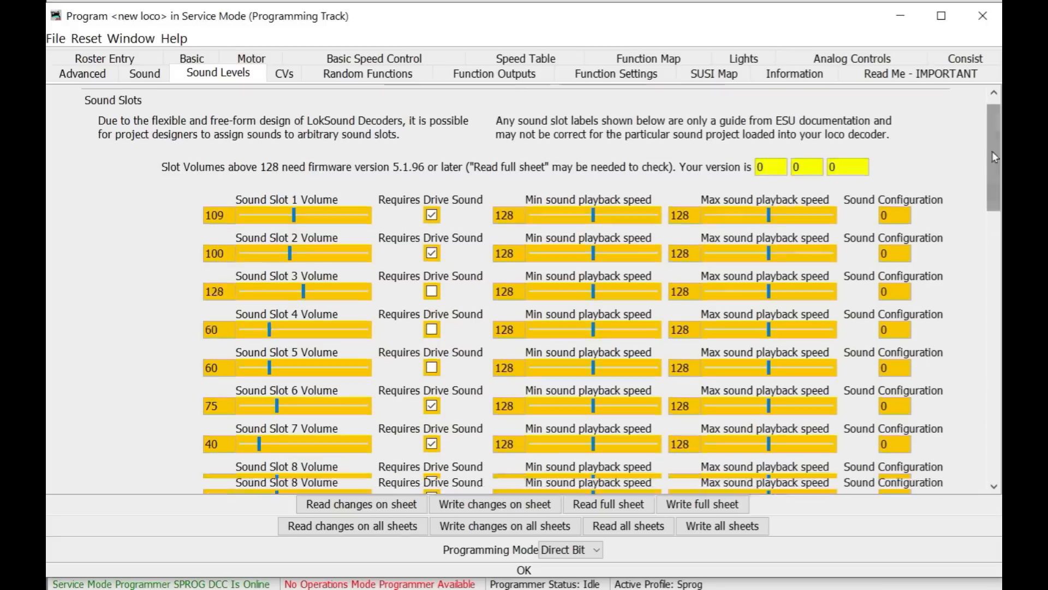
mouse_move(992, 152)
left_mouse_down()
mouse_move(991, 275)
mouse_move(994, 148)
left_mouse_up()
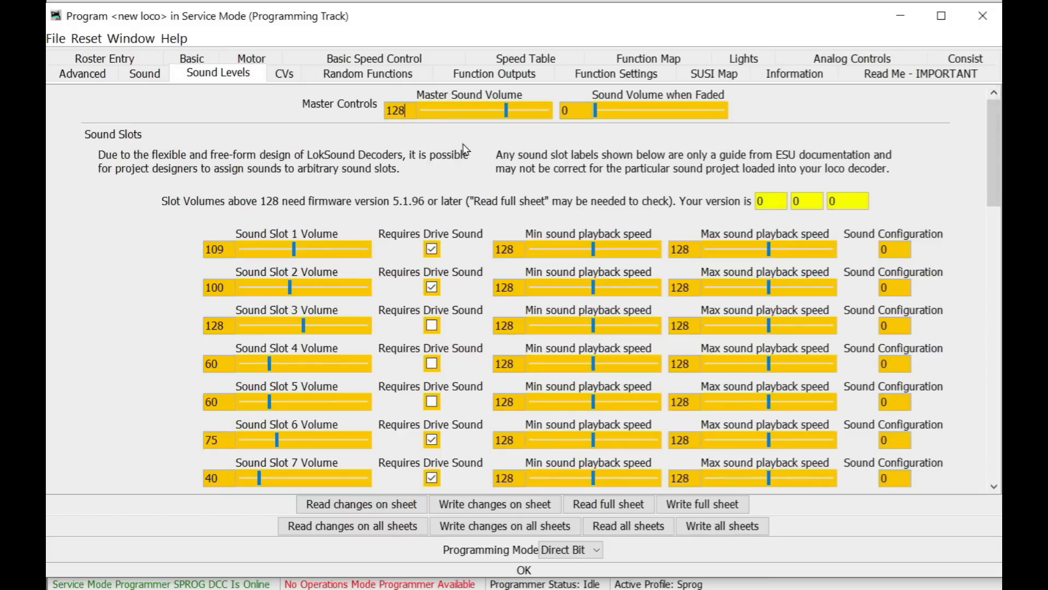
scroll(157, 267, "down", 3)
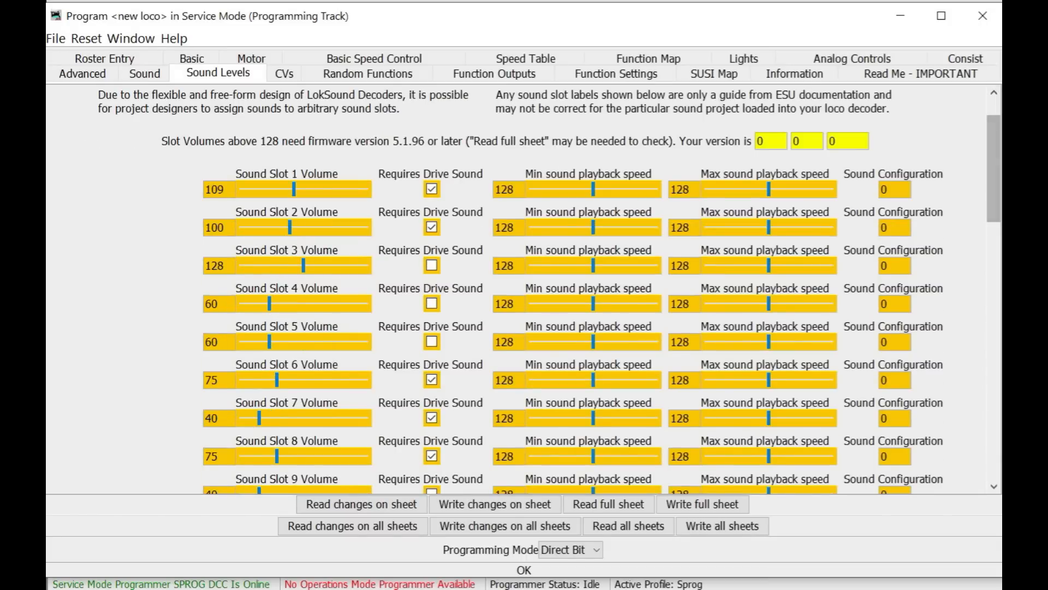
mouse_move(993, 144)
left_mouse_down()
mouse_move(994, 219)
mouse_move(997, 157)
left_mouse_up()
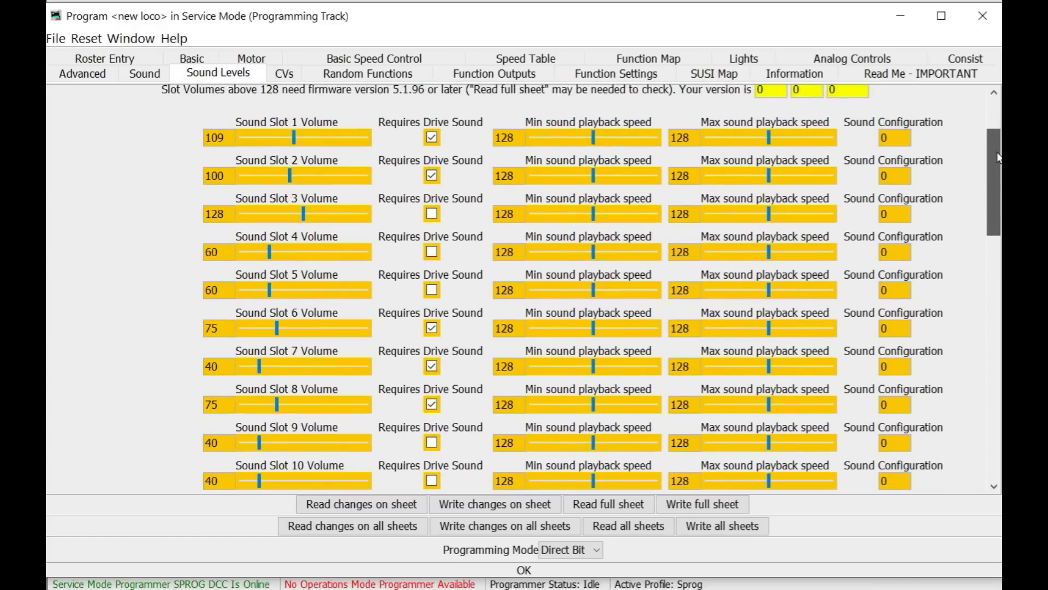
left_click_drag(997, 157, 994, 117)
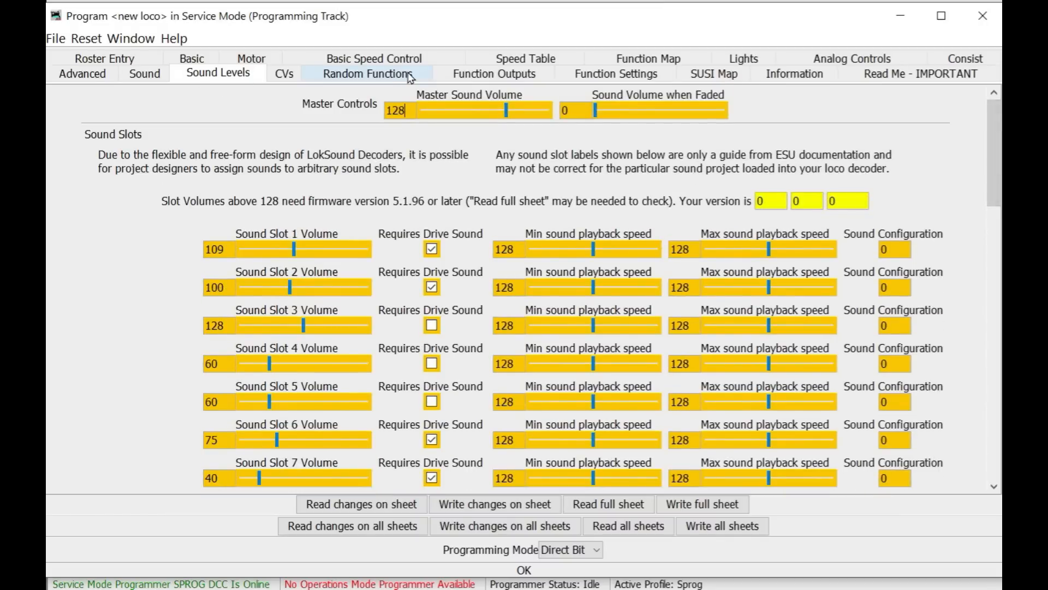
- Inspect the Headlight [1] output settings, including the Dimmer option, on the Function Outputs sheet
left_click(495, 73)
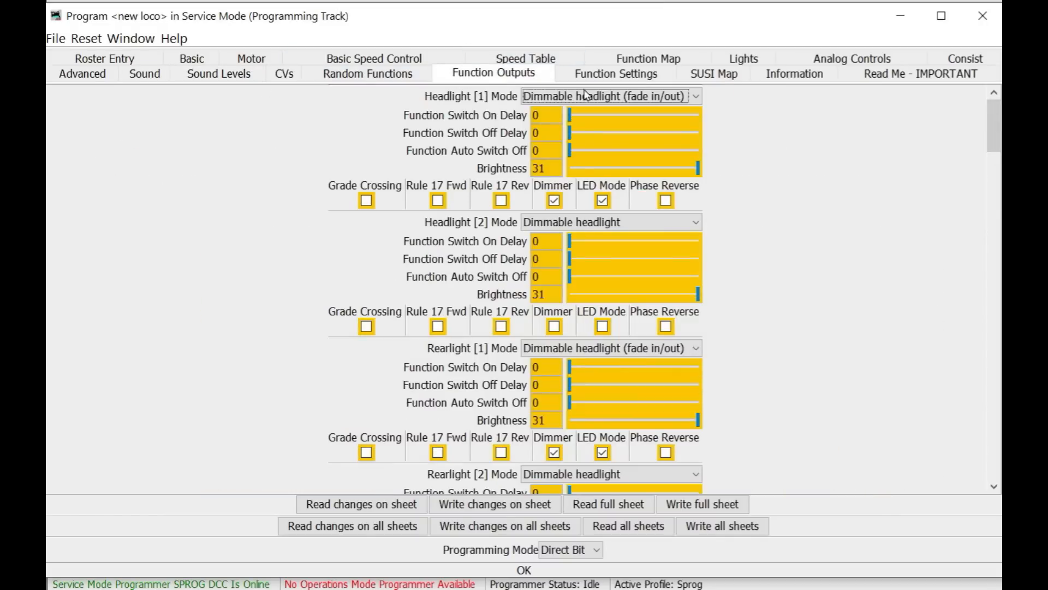
left_click_drag(997, 133, 990, 110)
left_click(554, 200)
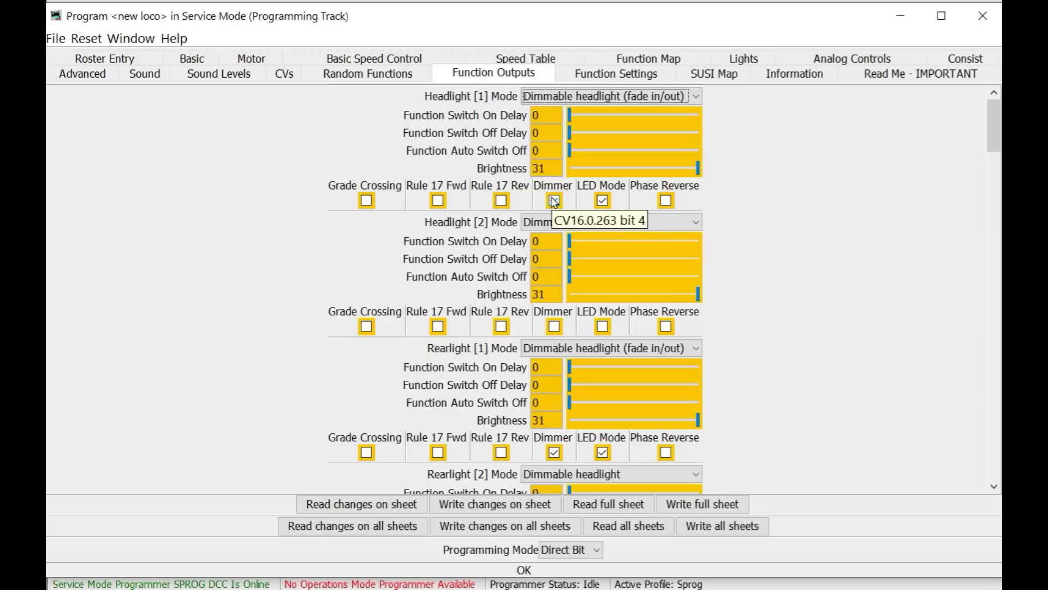
left_click(554, 200)
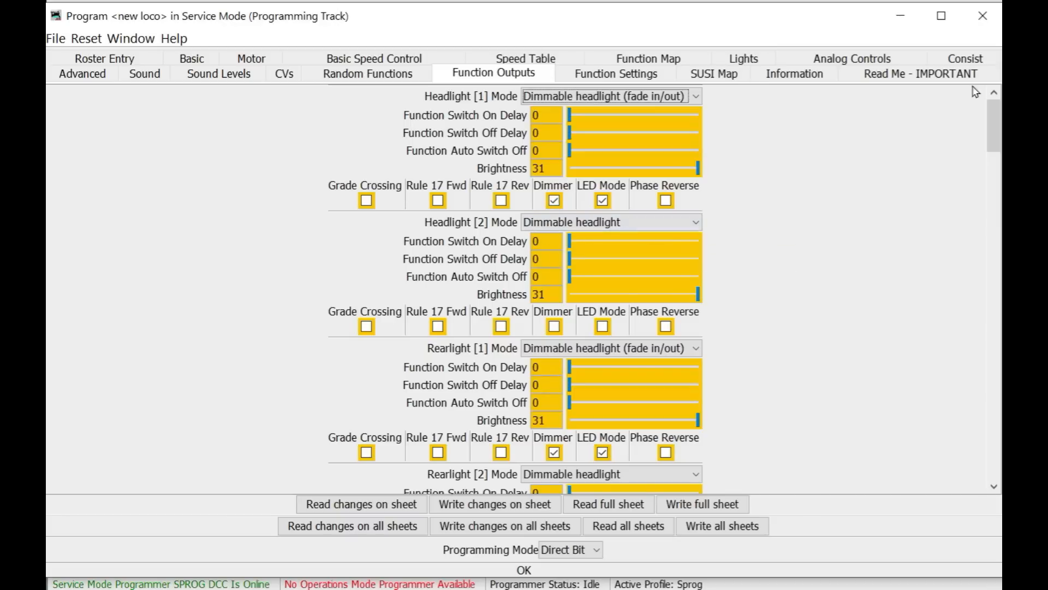
- Return to the Function Map sheet by way of Function Settings and save the roster entry
left_click(641, 76)
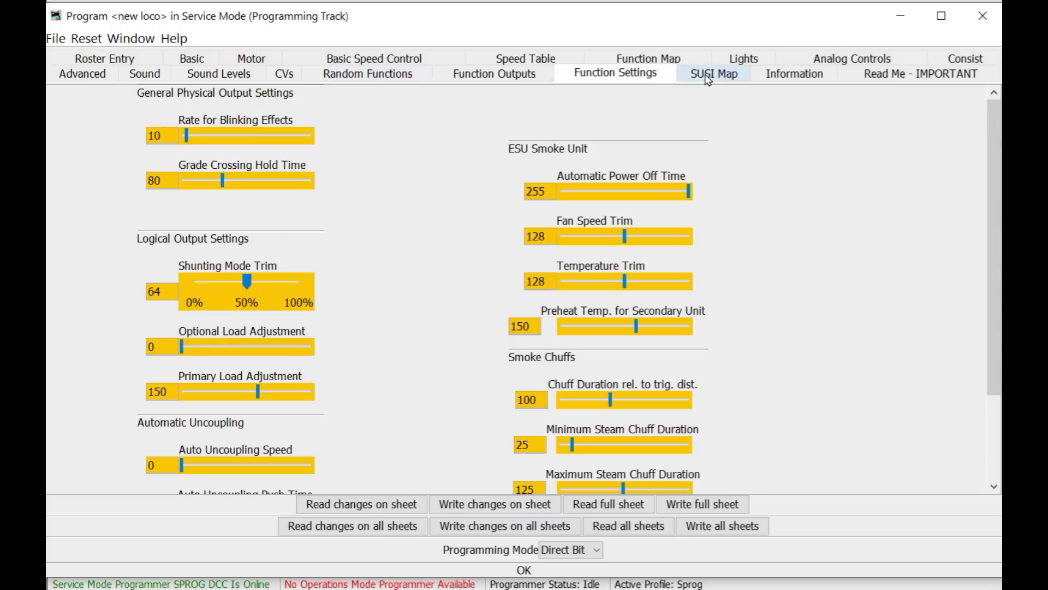
left_click(648, 58)
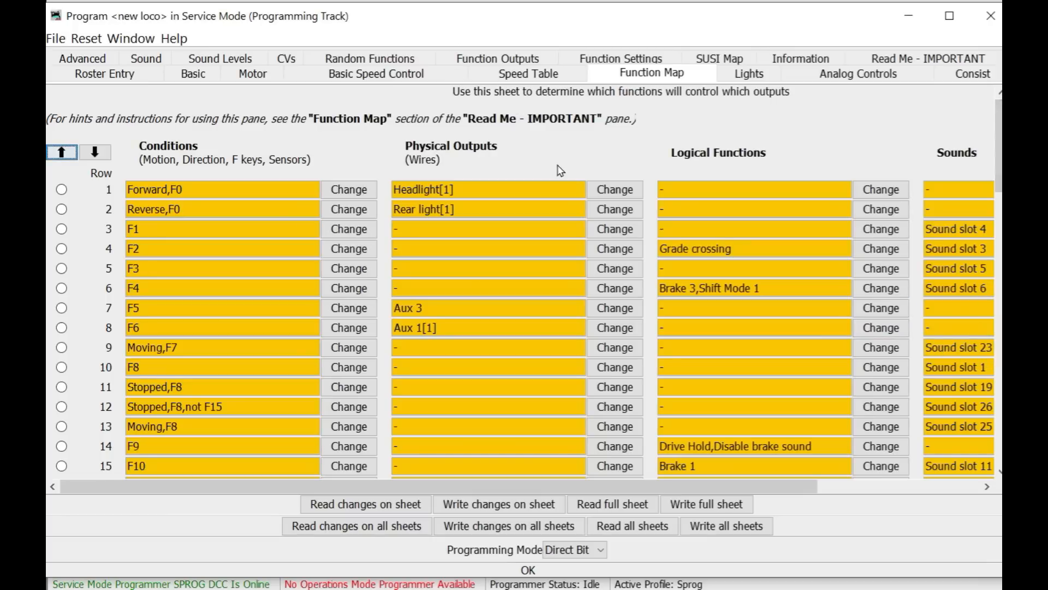
mouse_move(994, 146)
left_mouse_down()
mouse_move(994, 316)
mouse_move(988, 139)
left_mouse_up()
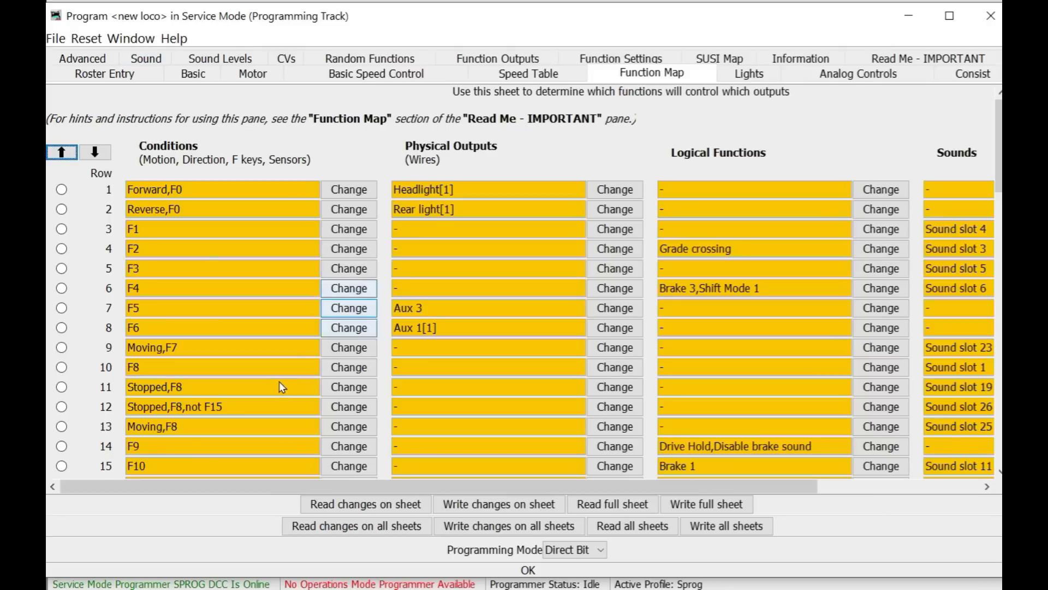
left_click(56, 39)
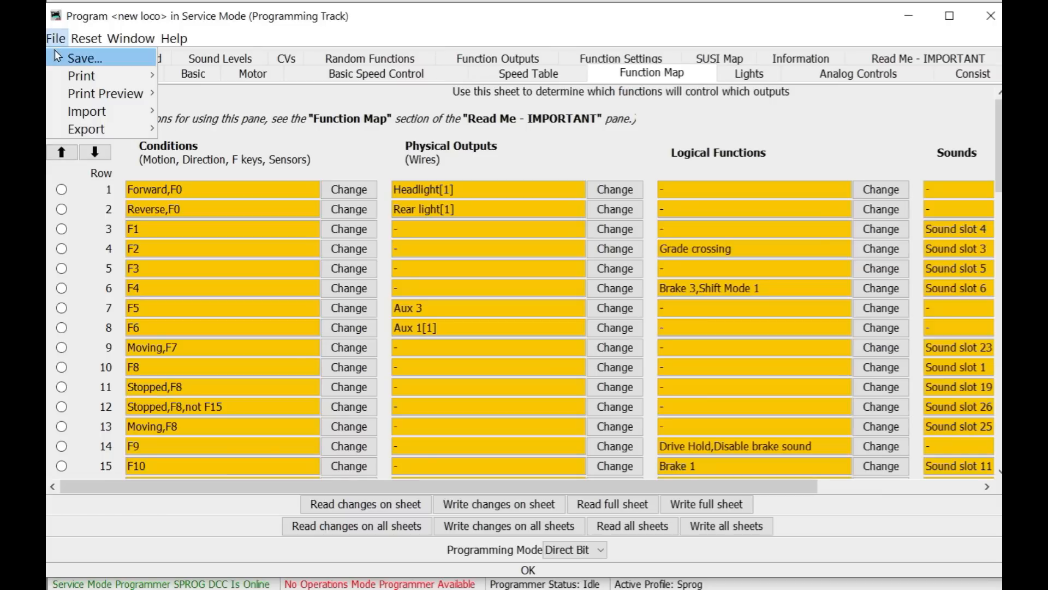
left_click(58, 55)
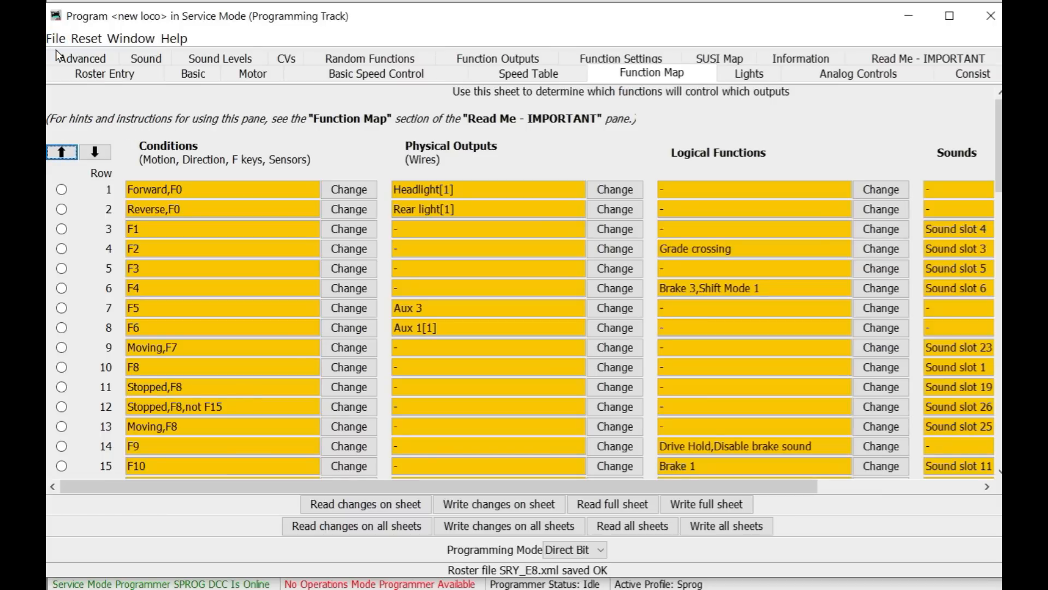